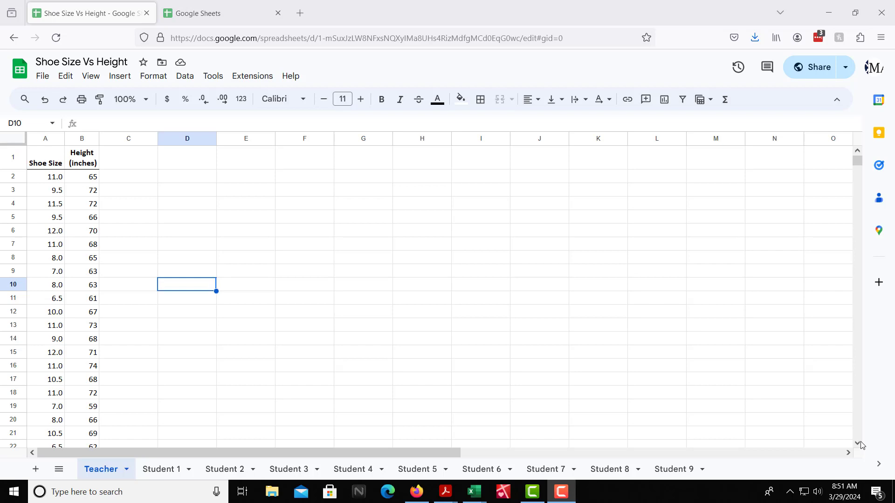
# Create a blank spreadsheet from sheets.google.com in a new browser tab
pyautogui.click(216, 19)
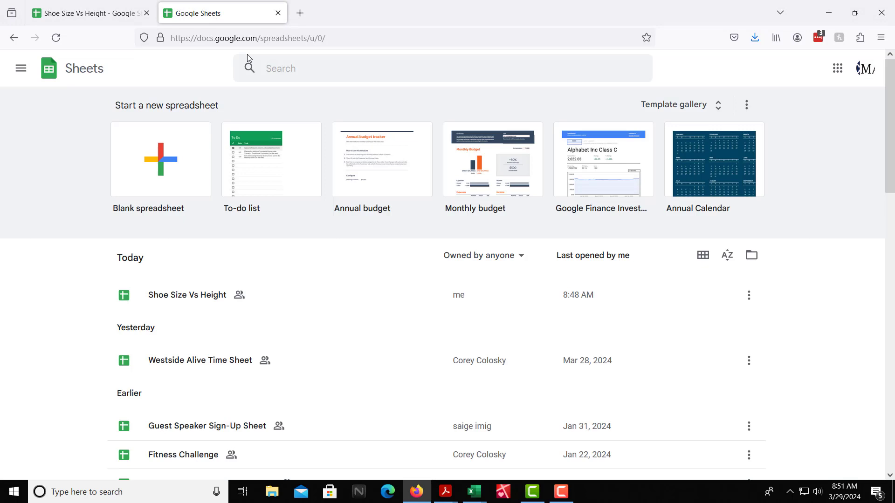
pyautogui.click(301, 16)
pyautogui.write('sheets.googl')
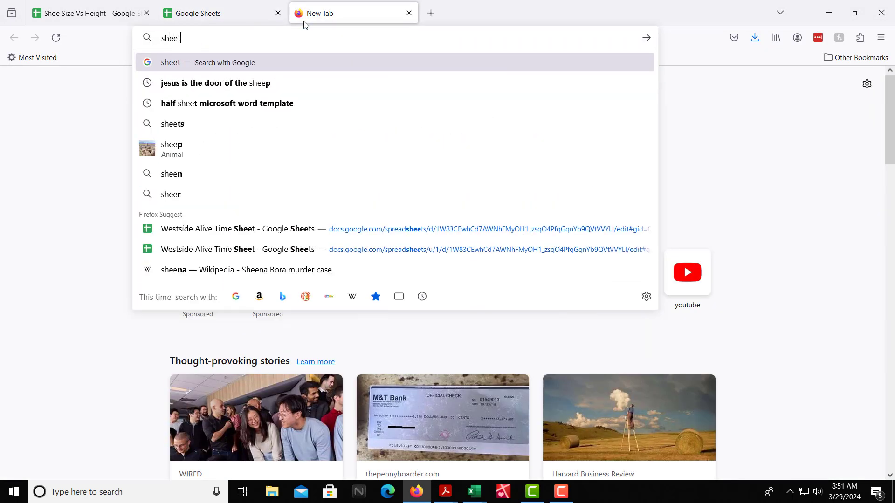
pyautogui.write('e.com')
pyautogui.press('Return')
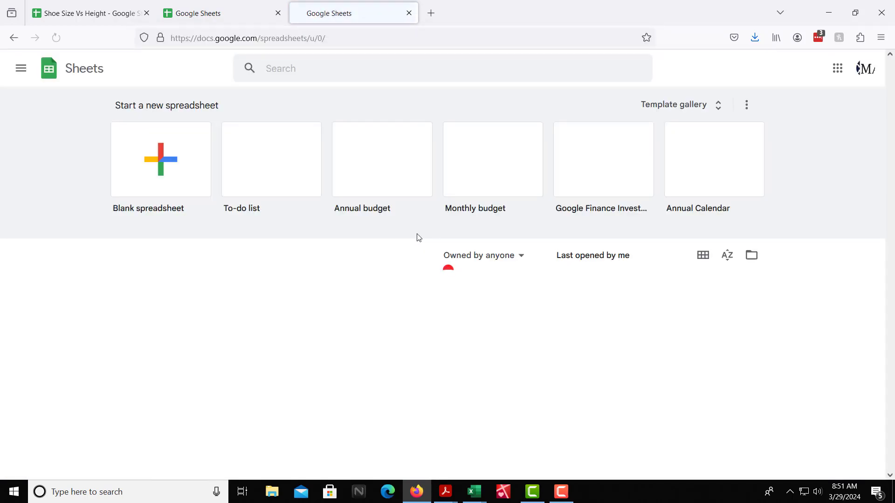
pyautogui.click(169, 173)
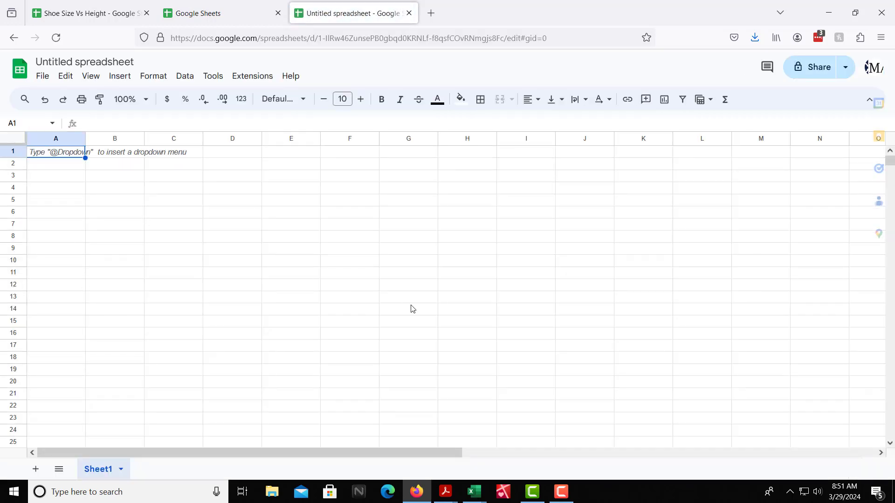
# Back in Shoe Size Vs Height, select the shoe size and height data A1:B31
pyautogui.click(105, 18)
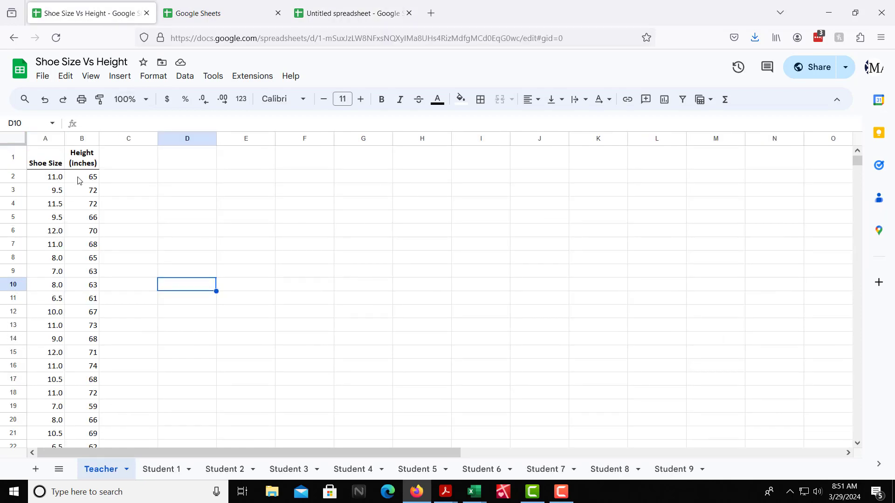
pyautogui.click(55, 166)
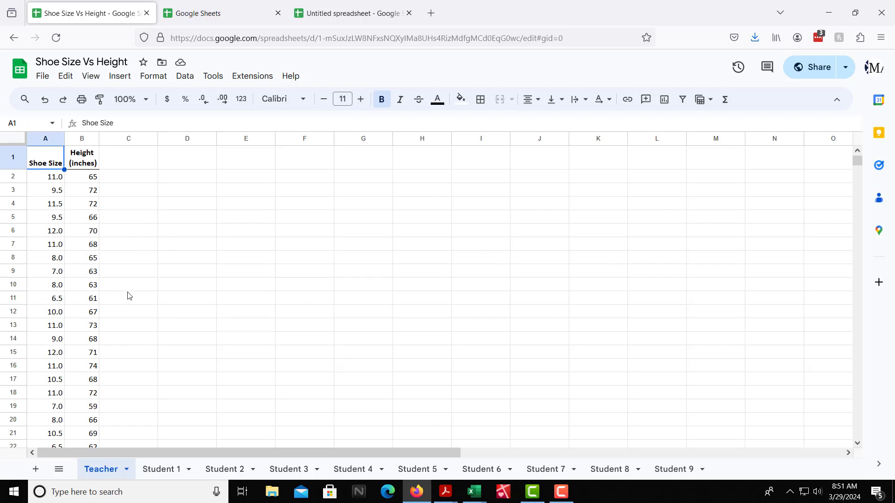
pyautogui.scroll(-5, 129, 296)
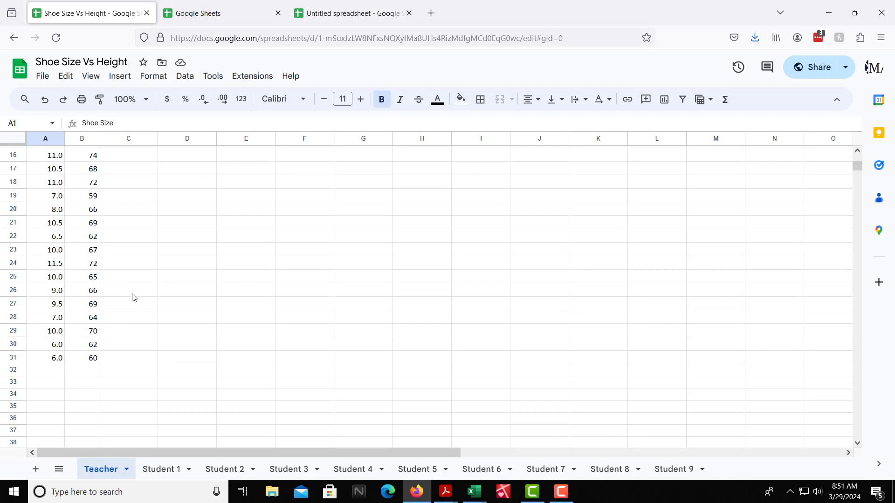
pyautogui.scroll(5, 134, 297)
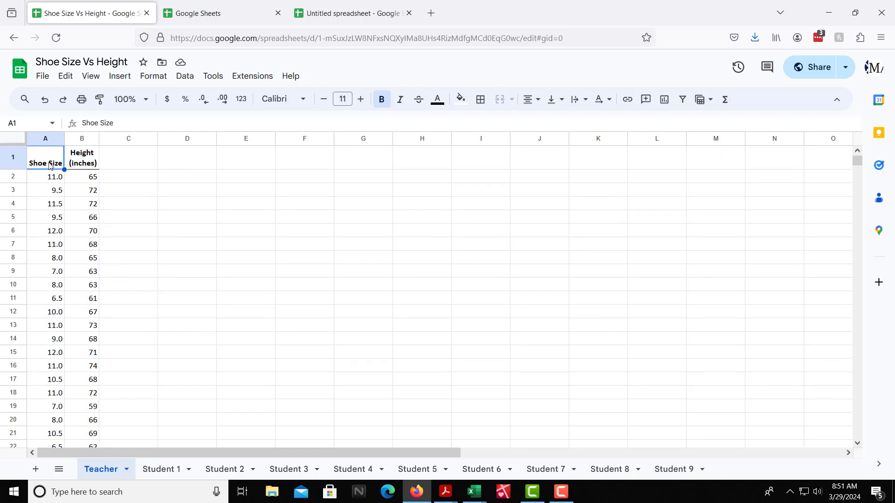
pyautogui.moveTo(57, 167); pyautogui.dragTo(76, 394)
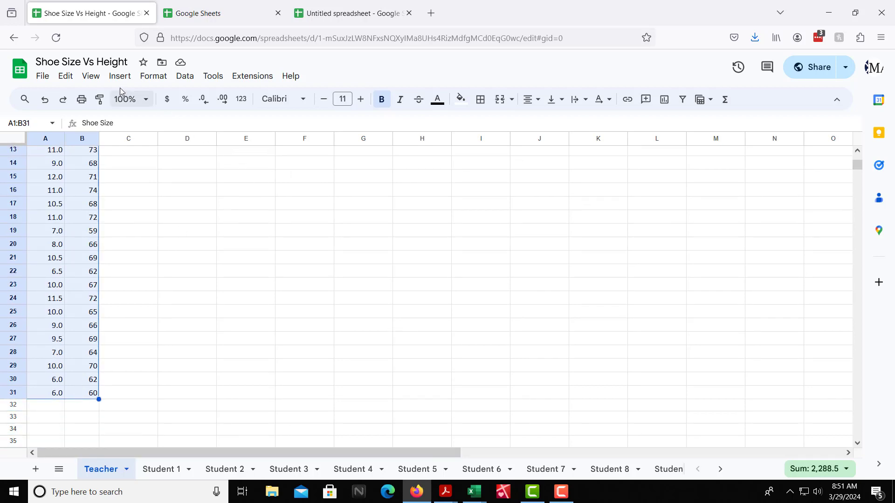
# Insert a Scatter chart titled 'Height (inches) vs. Shoe Size' from A1:B31
pyautogui.click(125, 78)
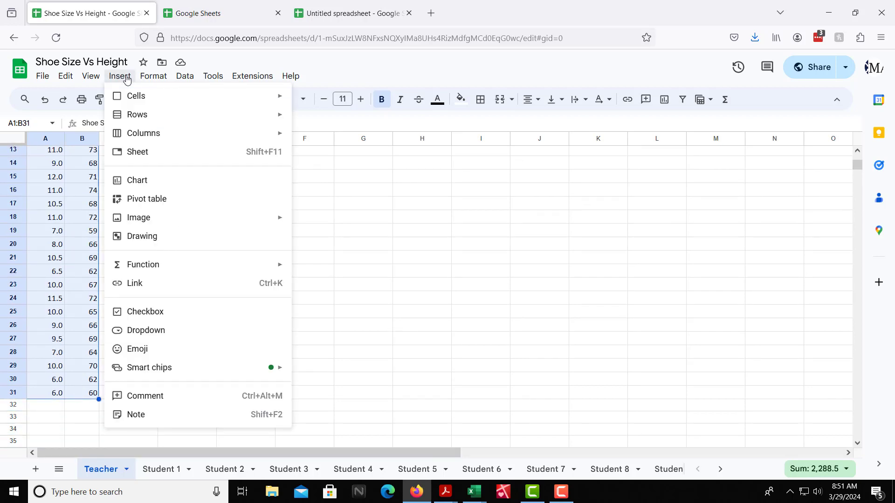
pyautogui.click(146, 188)
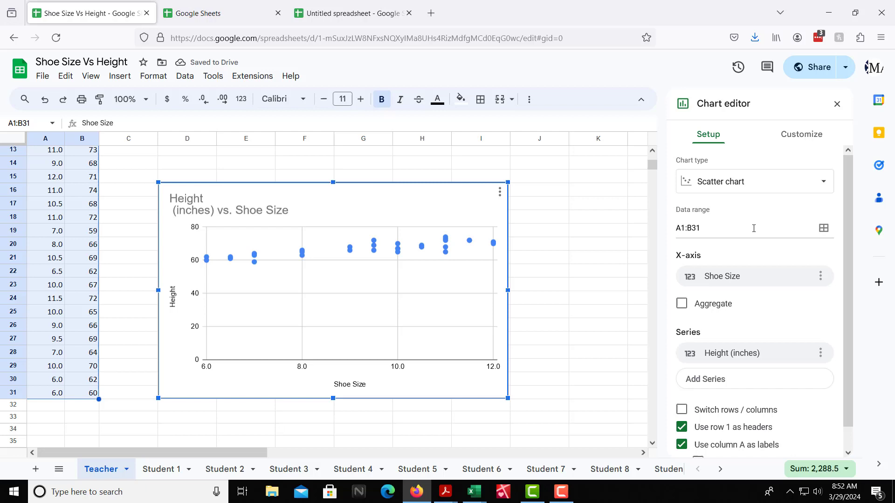
pyautogui.click(823, 186)
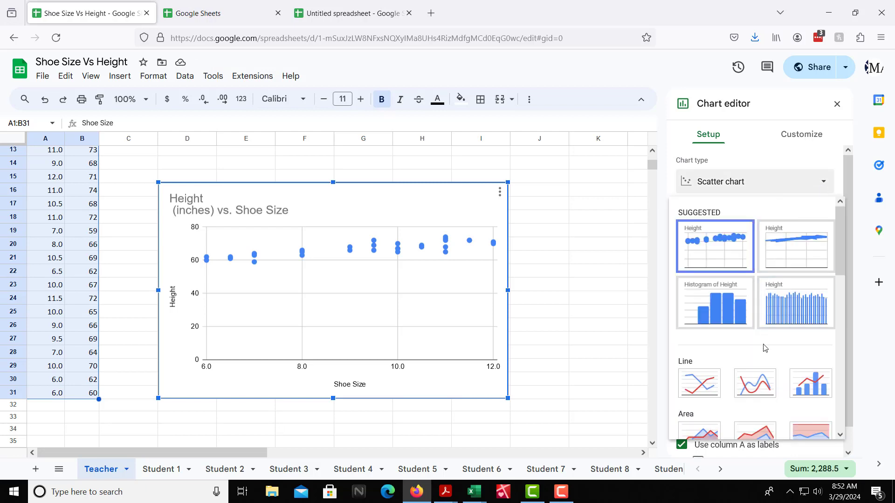
pyautogui.scroll(-3, 765, 345)
pyautogui.scroll(-5, 764, 345)
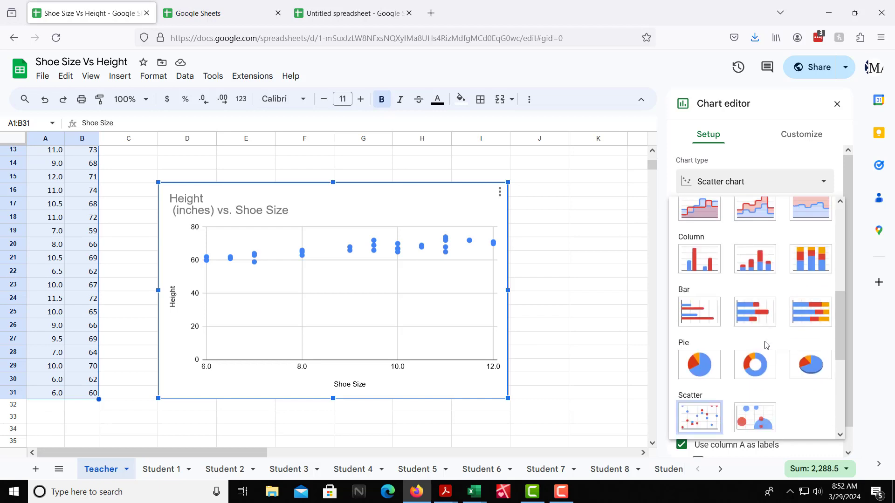
pyautogui.scroll(4, 765, 345)
pyautogui.click(591, 245)
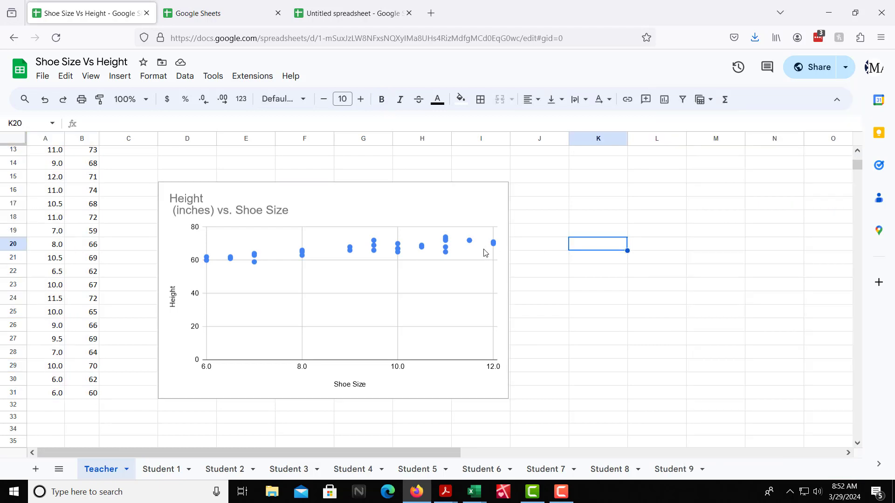
# Reopen the scatter chart's editor with Edit chart from its three-dot menu
pyautogui.click(446, 252)
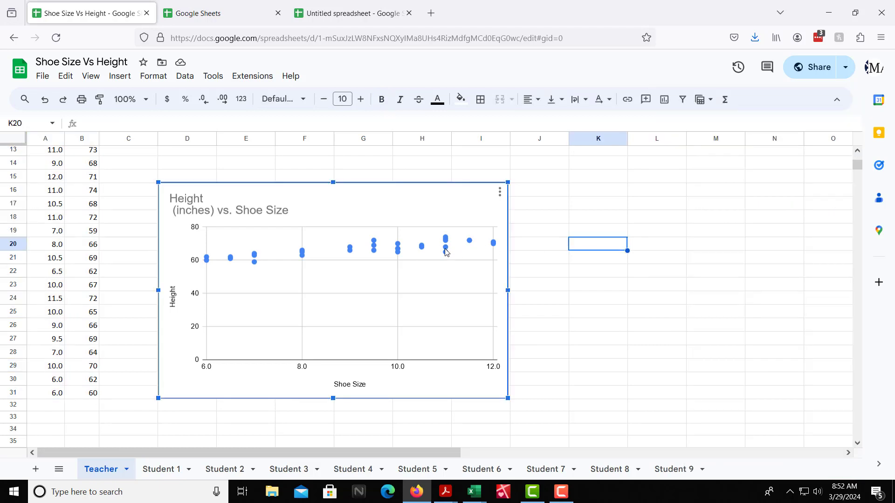
pyautogui.click(500, 193)
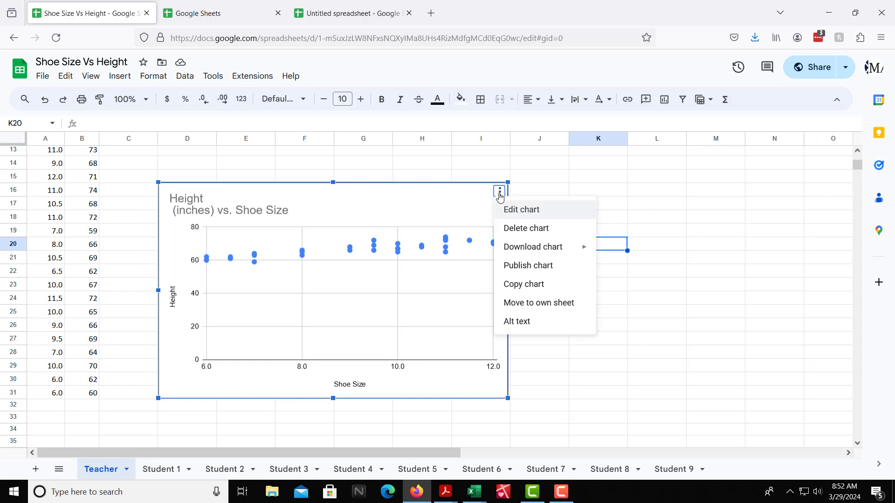
pyautogui.click(523, 212)
pyautogui.scroll(-1, 744, 286)
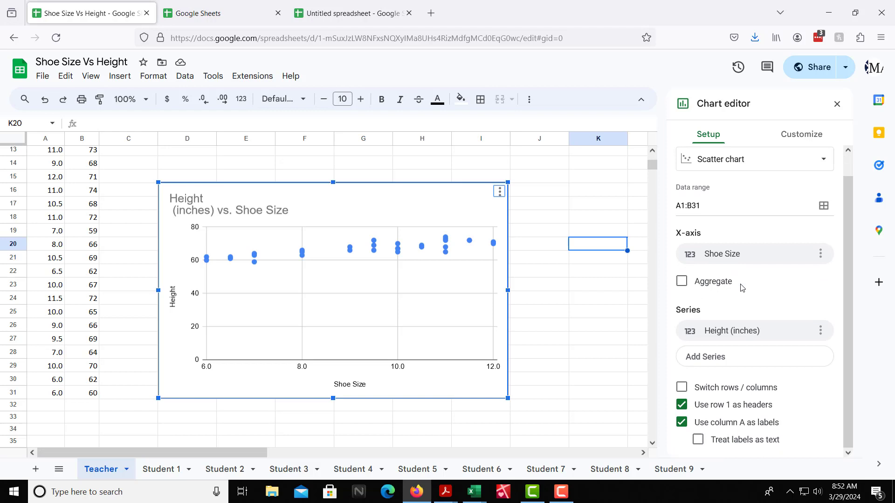
pyautogui.scroll(1, 738, 290)
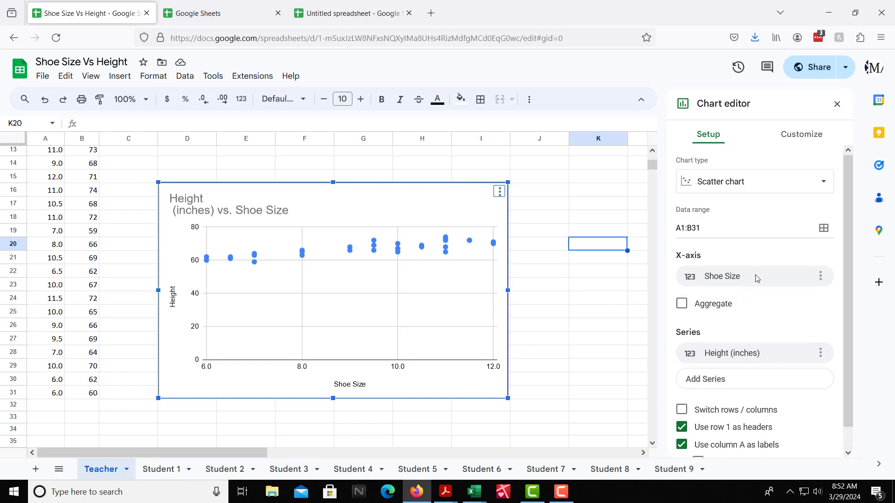
# In Customize, expand the Series section and scroll to its Trendline option
pyautogui.click(788, 140)
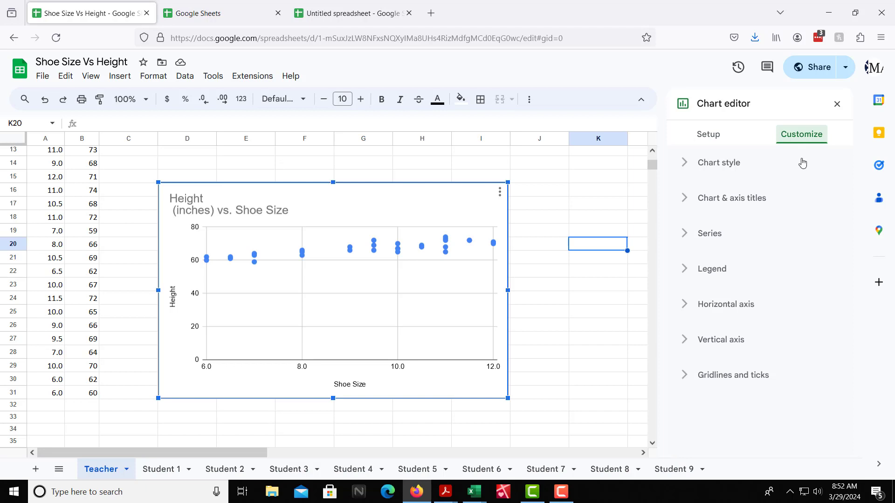
pyautogui.click(686, 168)
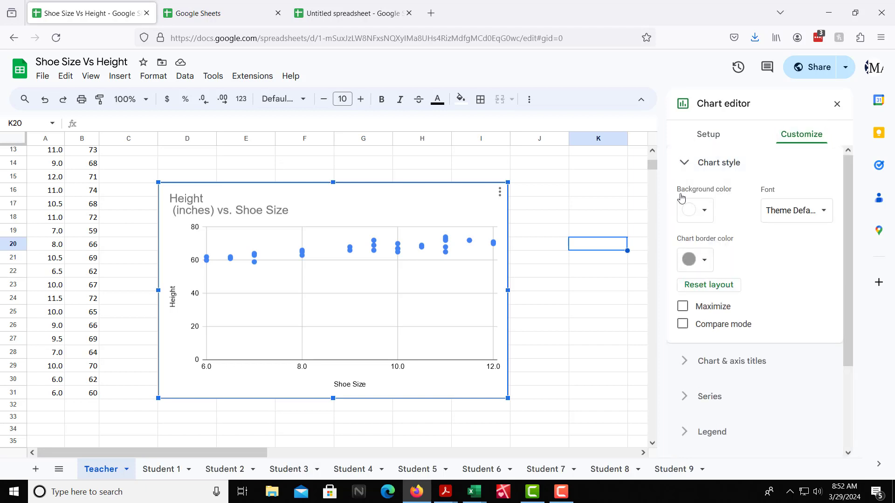
pyautogui.click(685, 167)
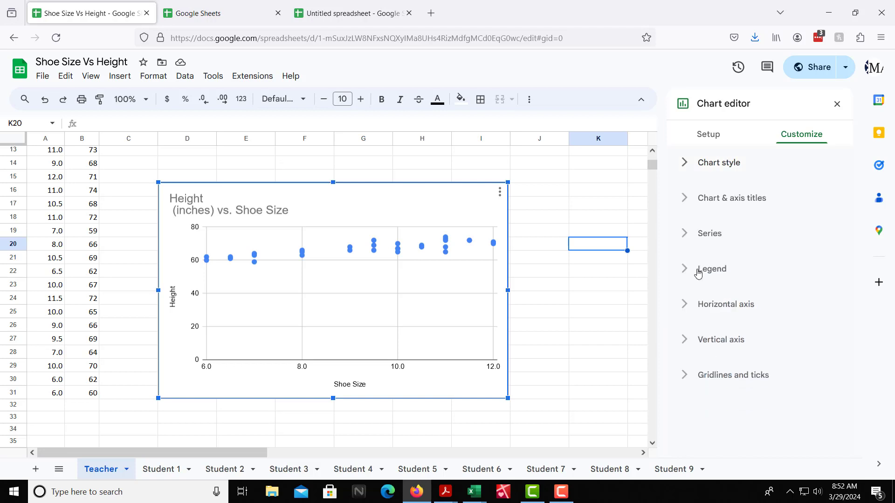
pyautogui.click(685, 199)
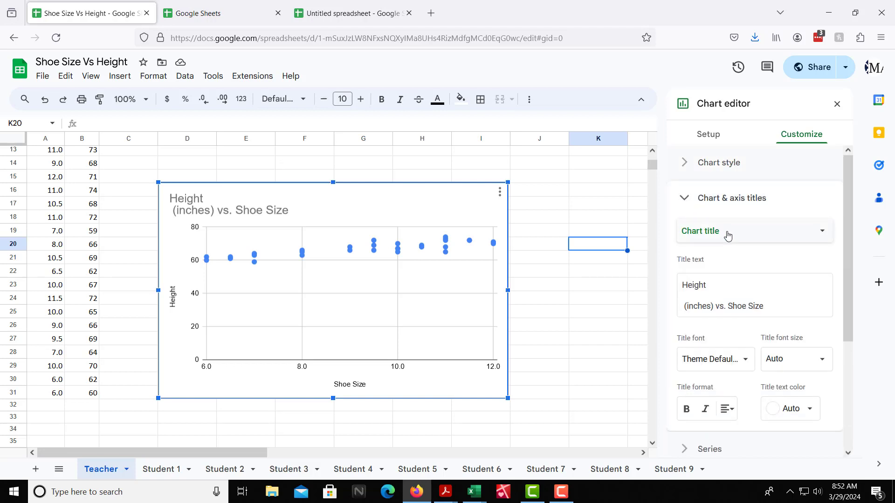
pyautogui.scroll(-1, 727, 234)
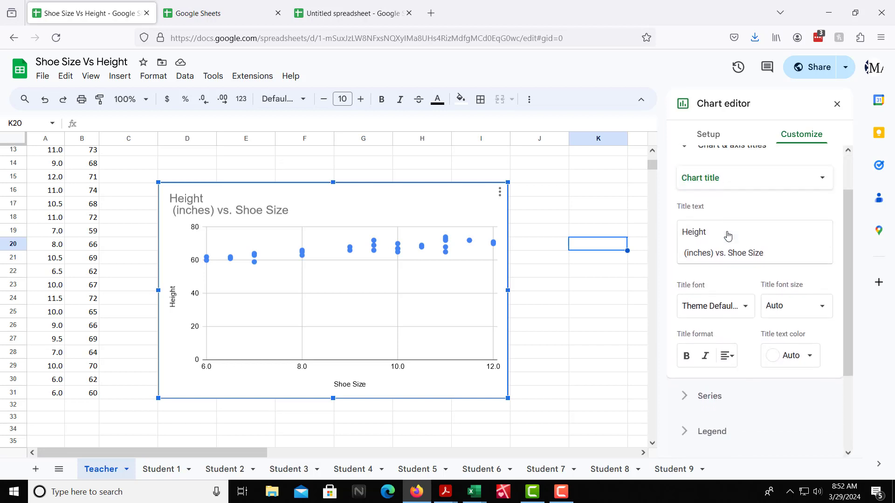
pyautogui.click(685, 396)
pyautogui.scroll(-3, 742, 313)
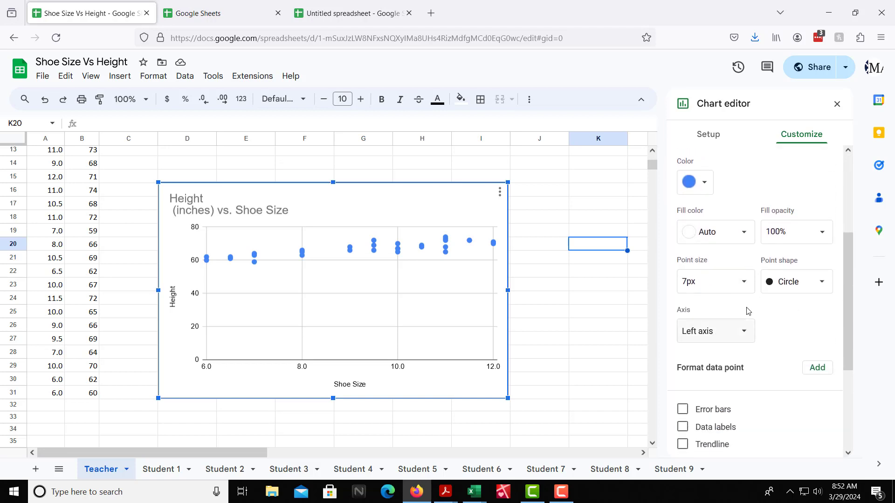
pyautogui.scroll(2, 734, 278)
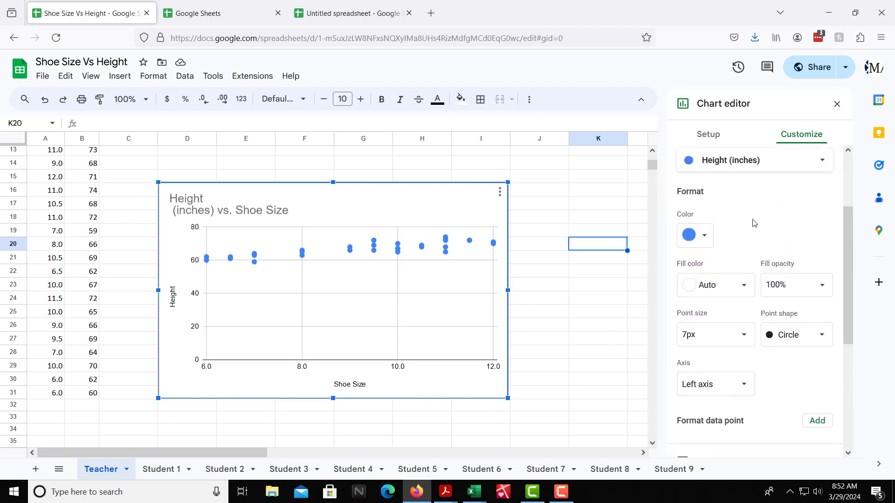
pyautogui.scroll(-1, 762, 241)
pyautogui.scroll(-1, 763, 242)
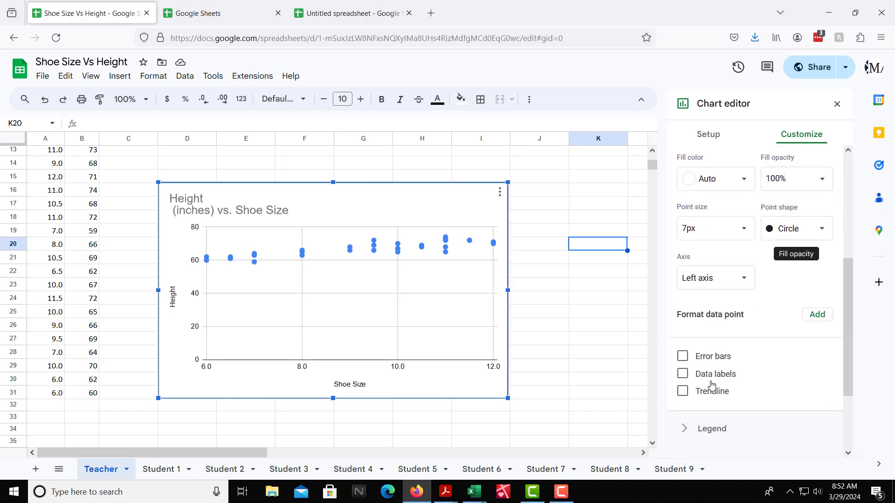
# Turn on a trendline for the Height (inches) series and enable Show R²
pyautogui.click(683, 392)
pyautogui.scroll(-1, 725, 378)
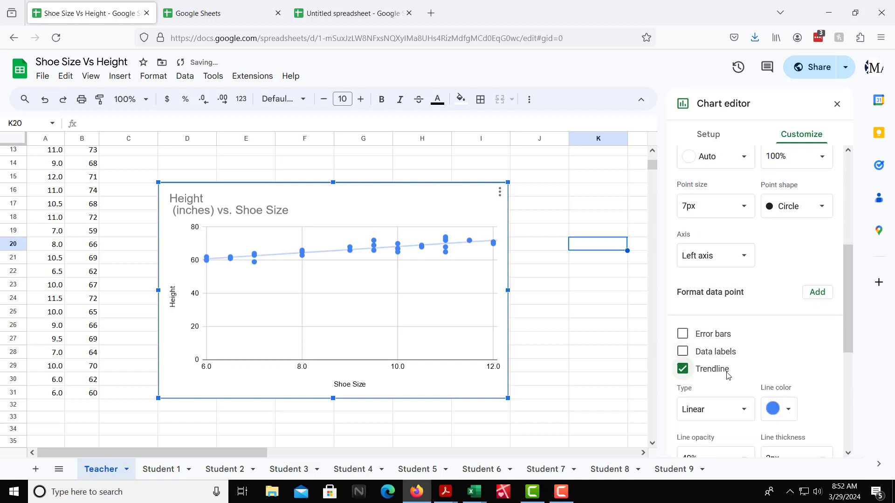
pyautogui.scroll(-1, 682, 346)
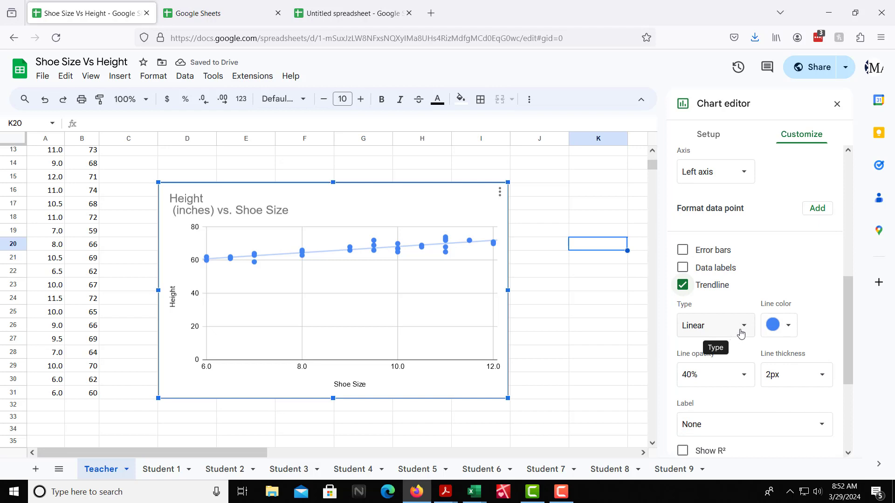
pyautogui.scroll(-1, 741, 333)
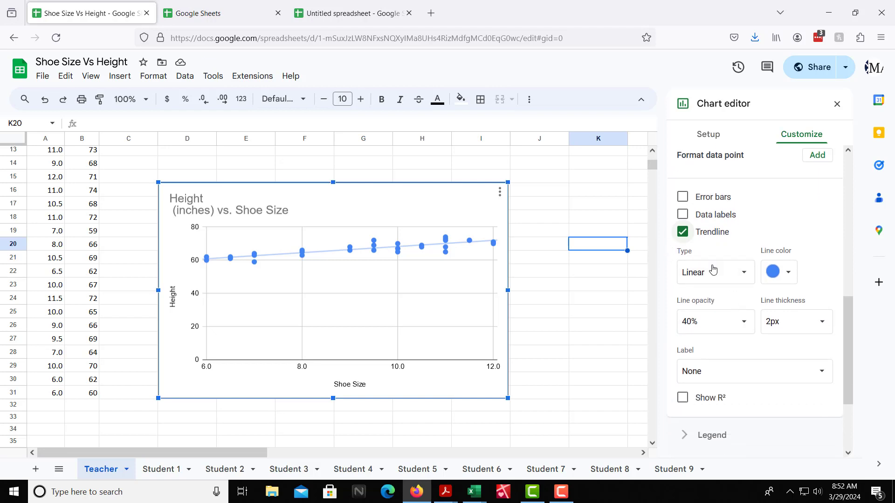
pyautogui.scroll(-1, 730, 380)
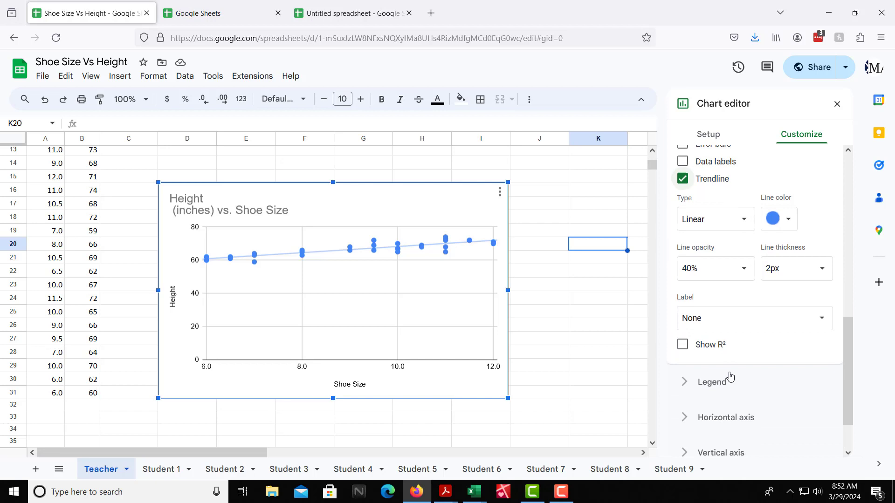
pyautogui.click(683, 346)
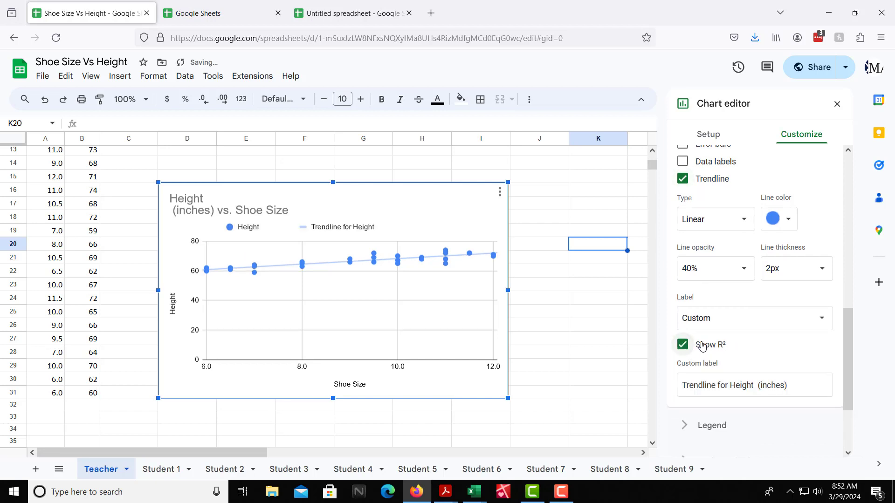
pyautogui.scroll(1, 733, 328)
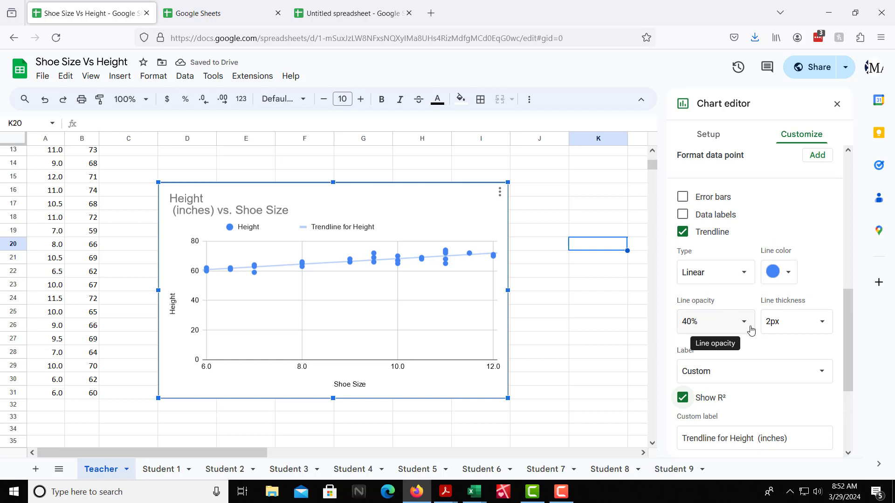
pyautogui.scroll(-1, 780, 349)
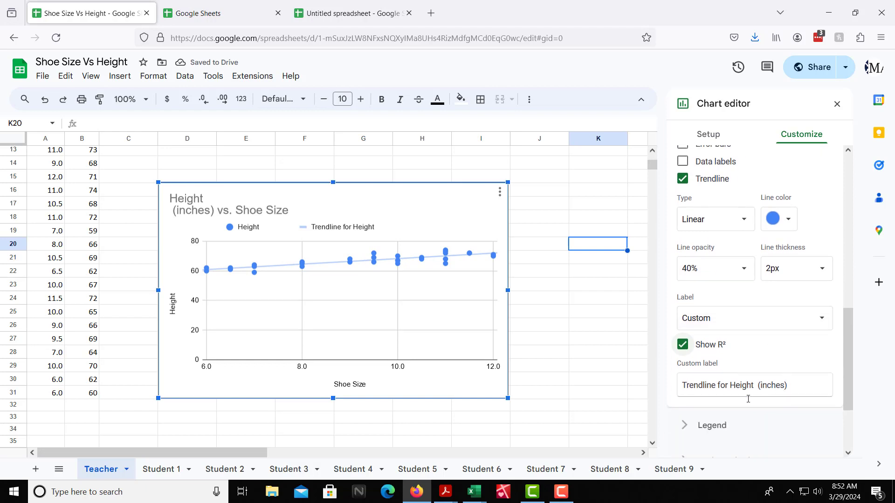
pyautogui.scroll(1, 699, 343)
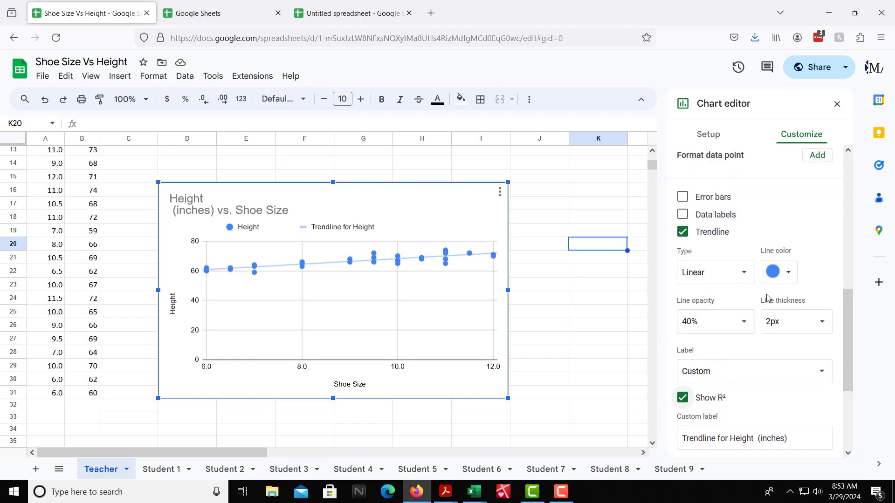
pyautogui.scroll(3, 768, 299)
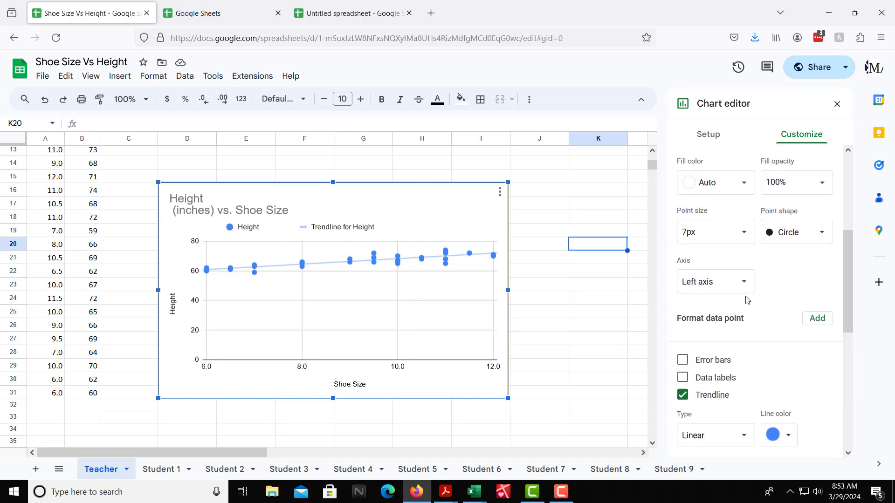
pyautogui.scroll(2, 748, 322)
pyautogui.scroll(1, 748, 338)
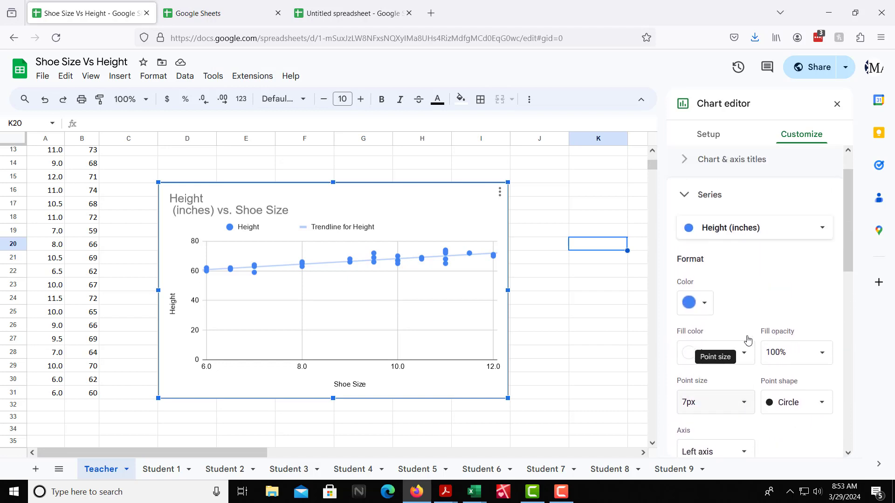
pyautogui.scroll(-3, 746, 341)
# Keep the trendline Linear and label it with its equation, leaving data labels off
pyautogui.click(683, 373)
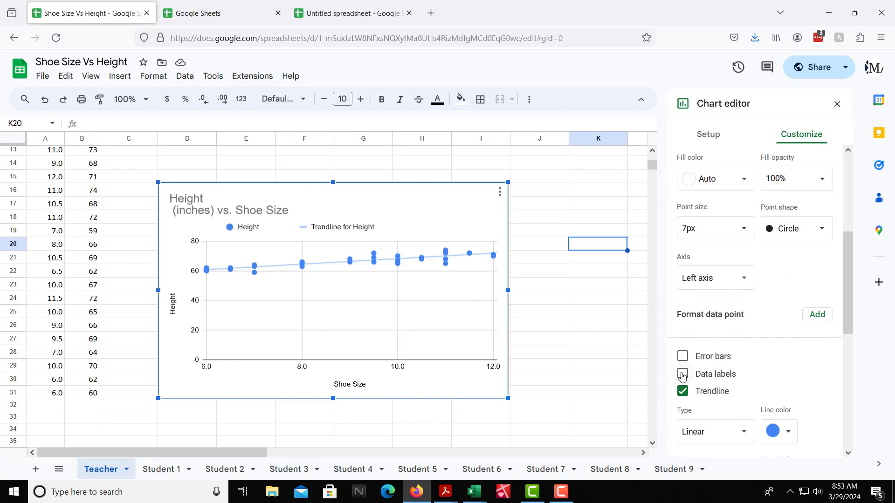
pyautogui.click(683, 374)
pyautogui.scroll(-1, 690, 375)
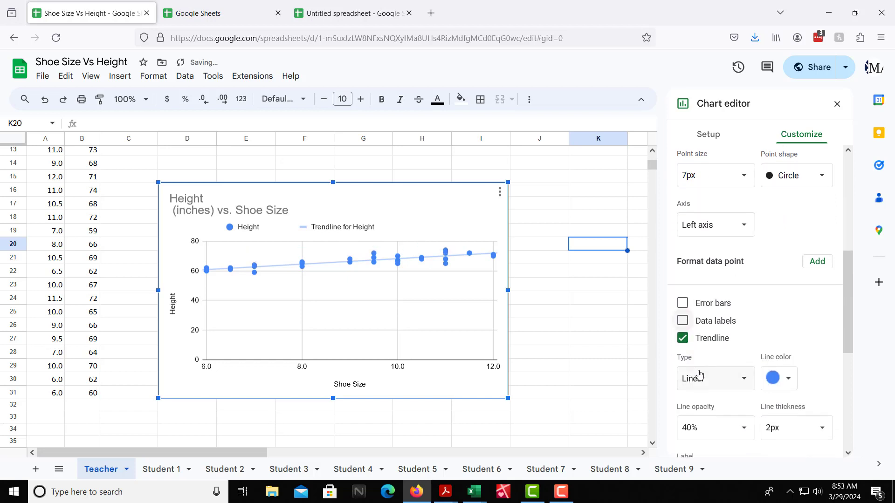
pyautogui.click(749, 380)
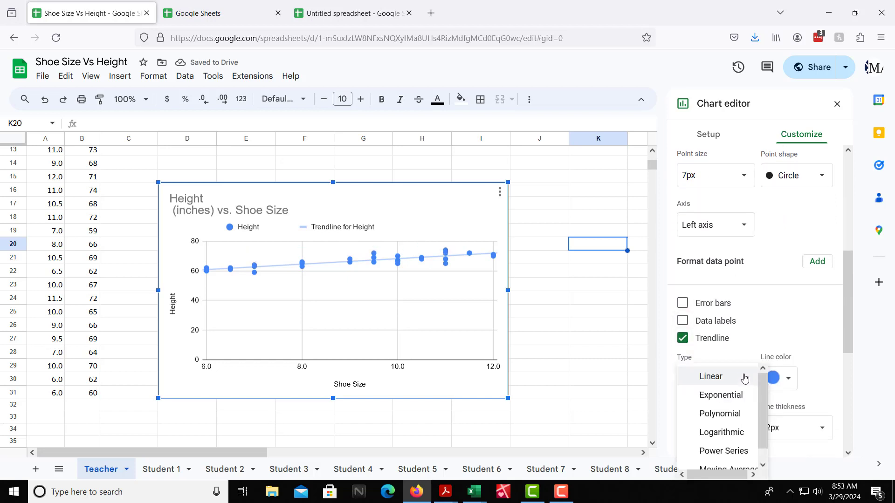
pyautogui.click(748, 379)
pyautogui.scroll(-2, 765, 368)
pyautogui.click(775, 360)
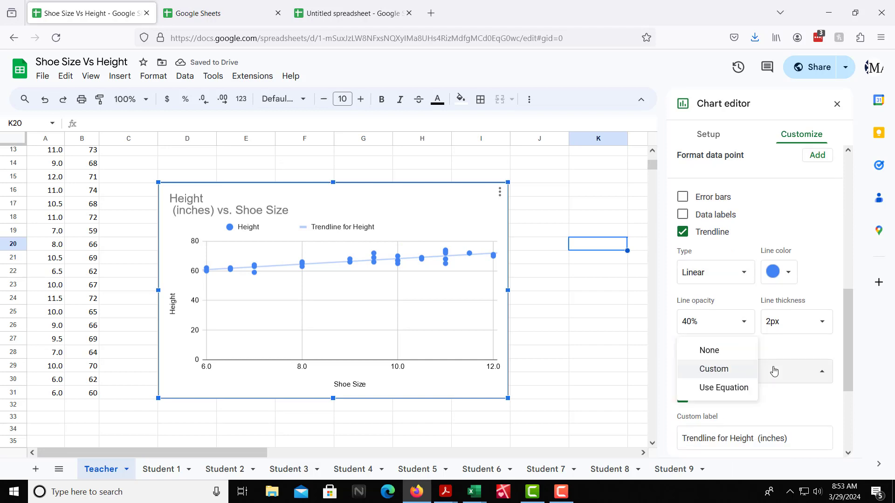
pyautogui.click(741, 389)
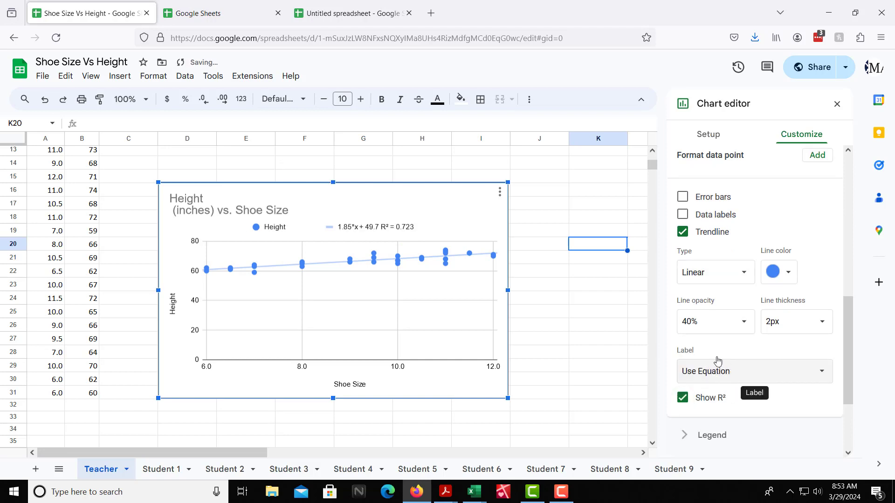
pyautogui.click(371, 227)
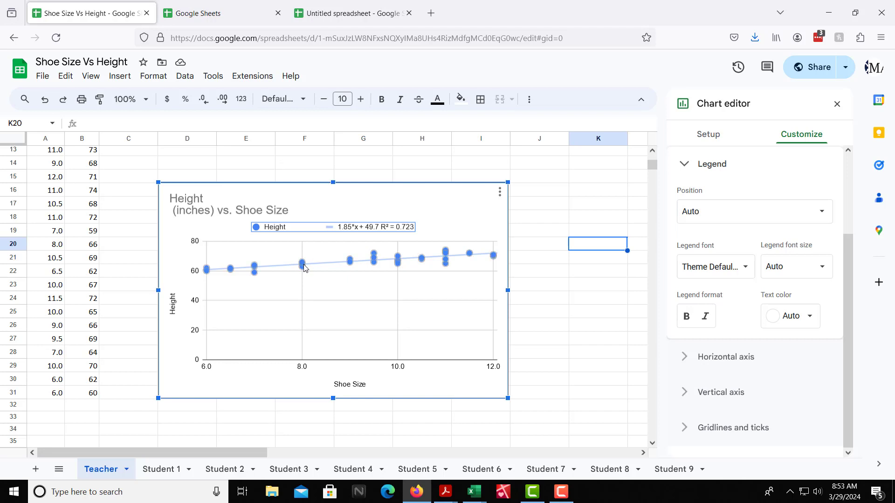
pyautogui.scroll(3, 398, 295)
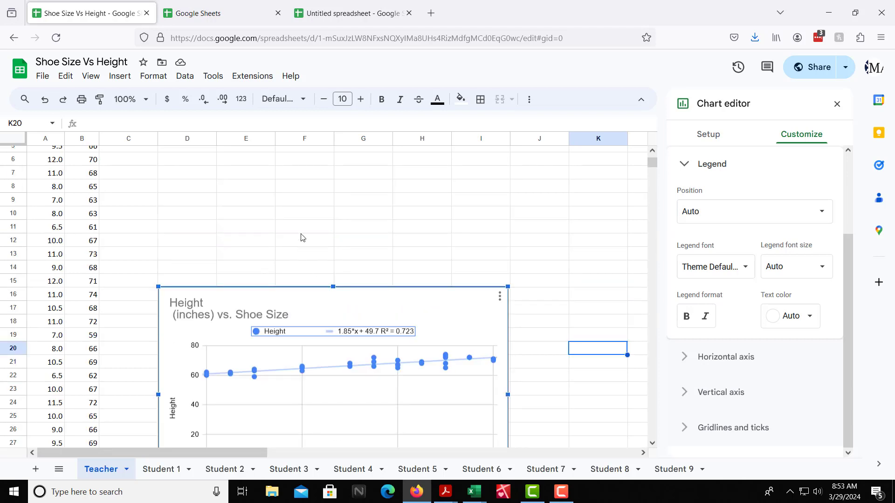
# Enter =sqrt(.723) in D11, giving 0.8502940668
pyautogui.click(199, 232)
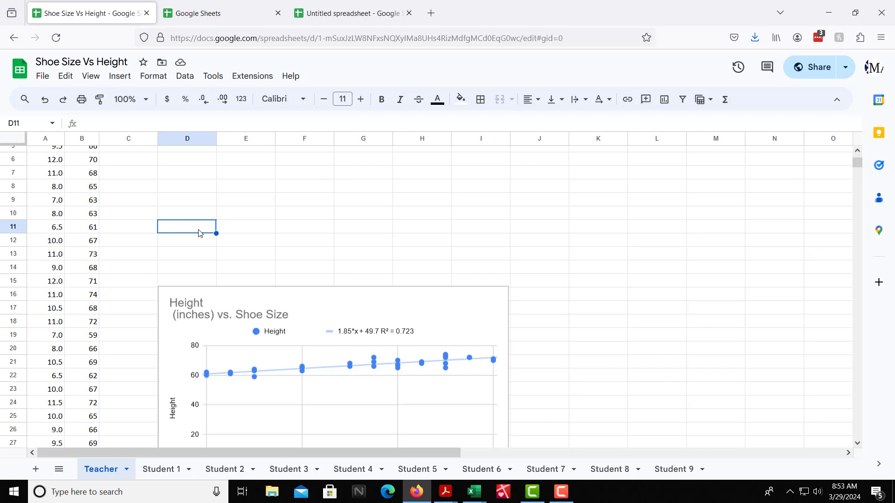
pyautogui.write('=')
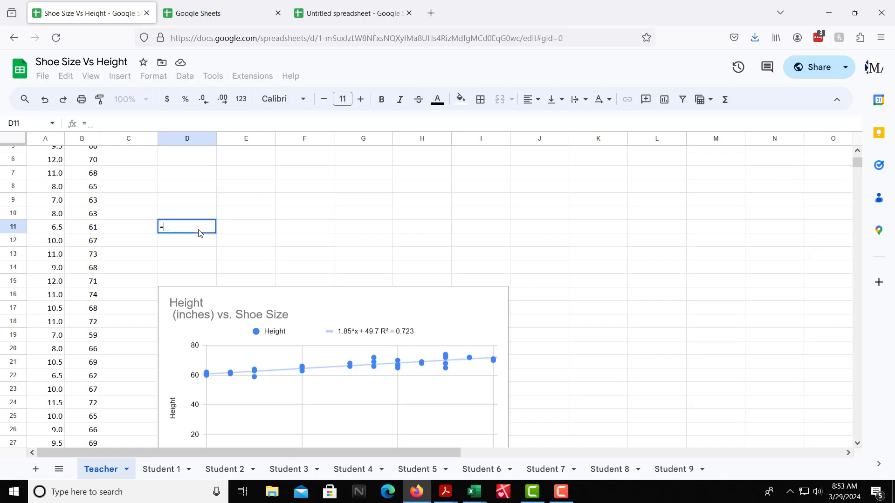
pyautogui.write('.7')
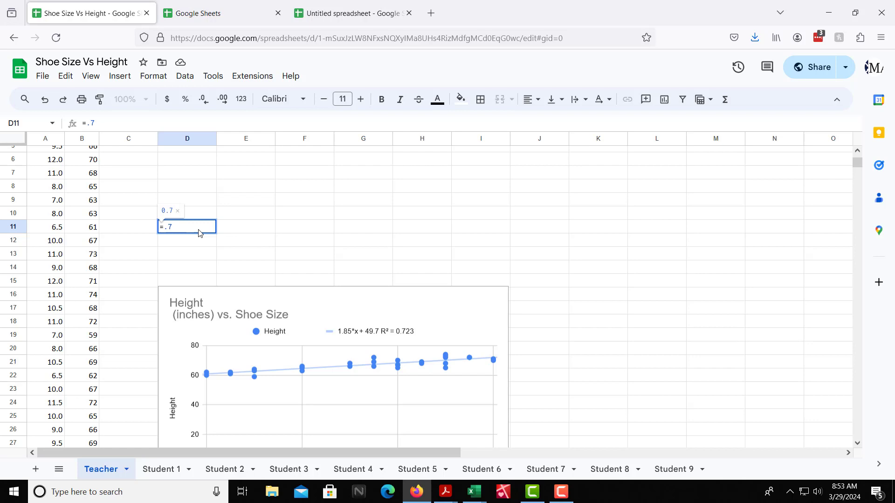
pyautogui.press('BackSpace')
pyautogui.press('BackSpace')
pyautogui.write('sqrt(')
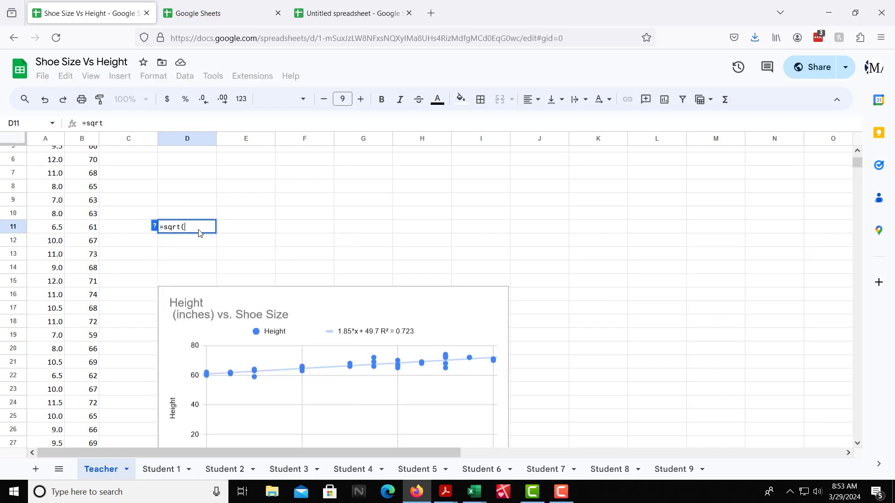
pyautogui.write('.723)')
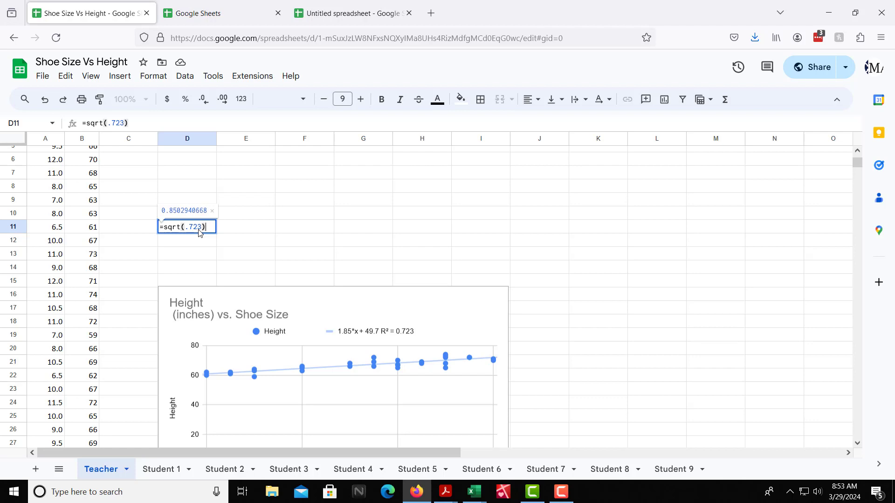
pyautogui.press('Return')
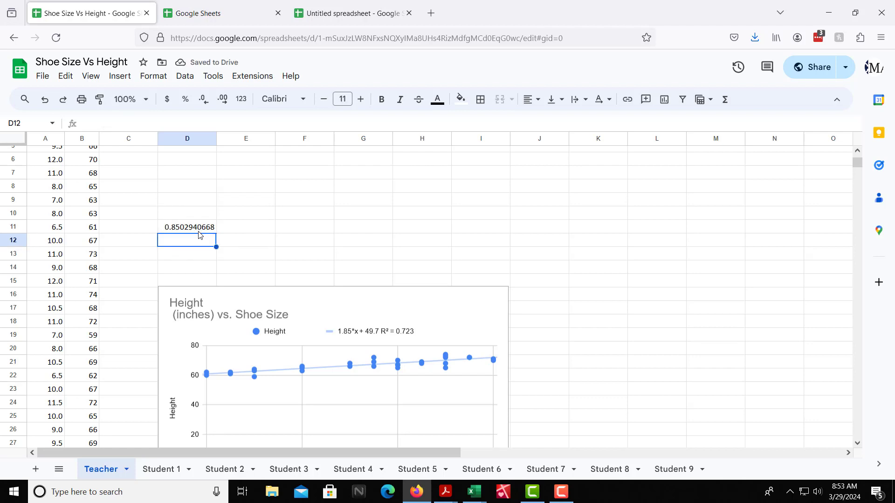
pyautogui.click(196, 229)
# Label the correlation value with 'r' in E11
pyautogui.click(242, 231)
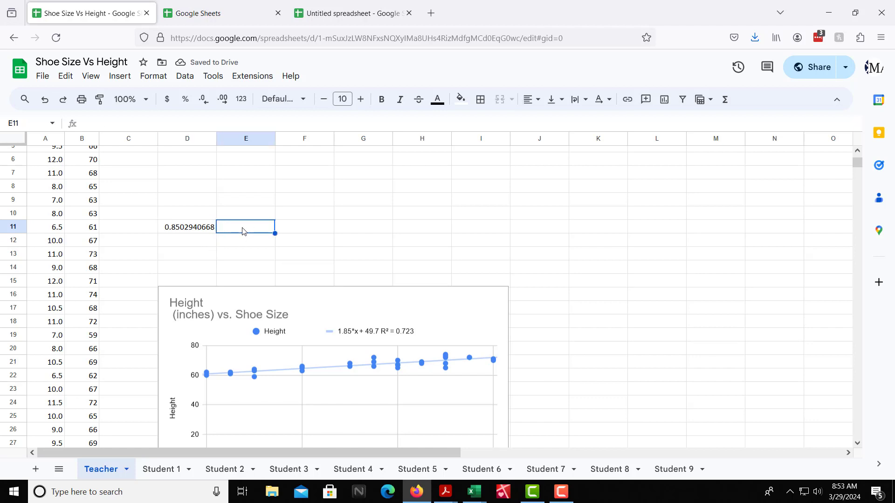
pyautogui.write('r')
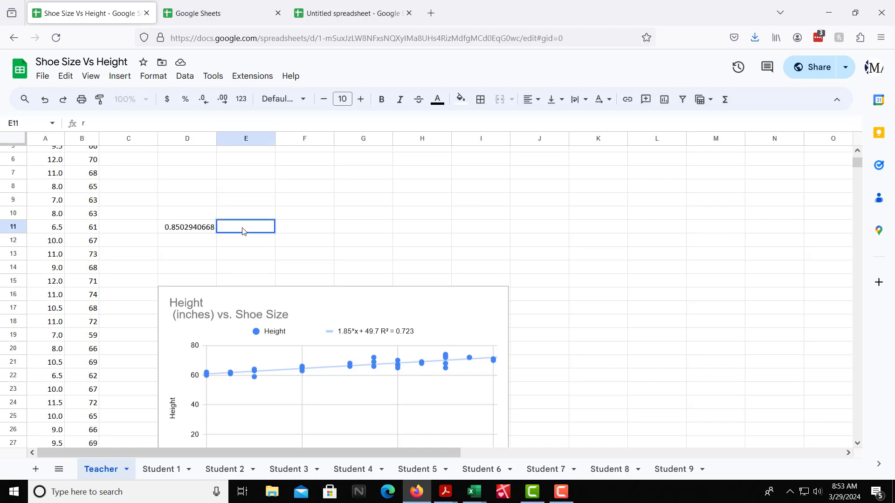
pyautogui.press('BackSpace')
pyautogui.write('r')
pyautogui.press('Return')
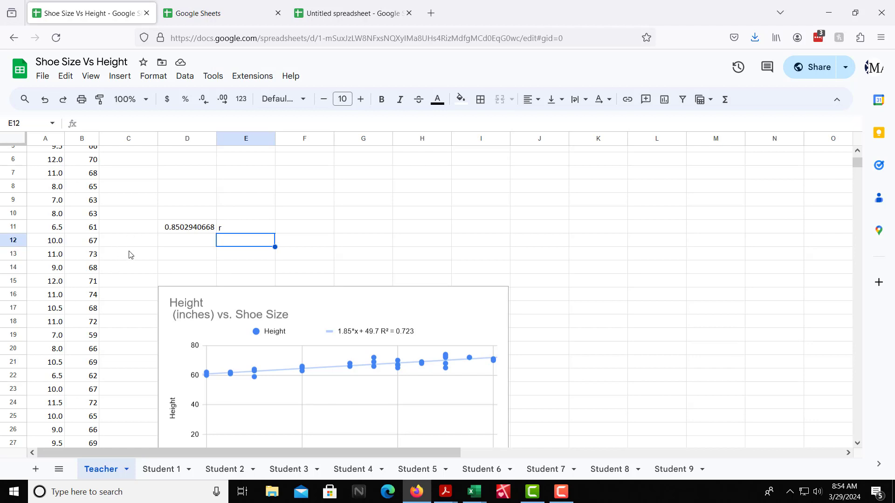
pyautogui.click(186, 229)
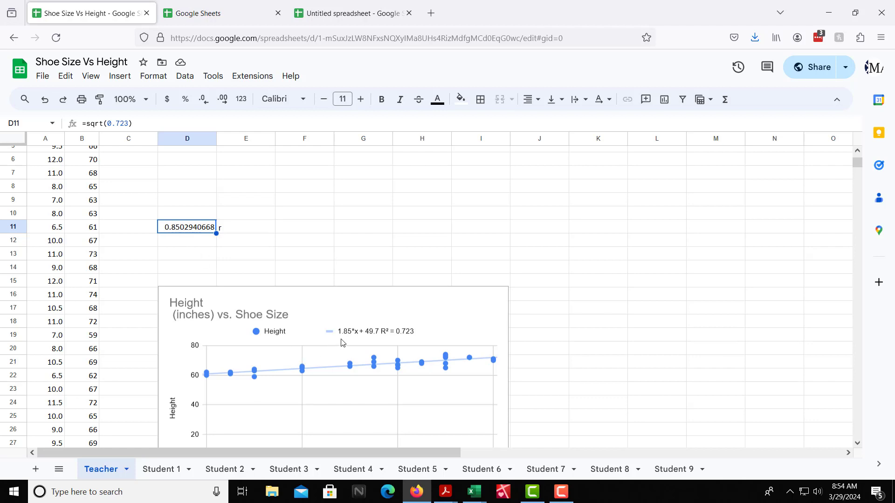
# Enter the chart's trendline equation y=1.85x+49.7 in cell F11
pyautogui.click(295, 190)
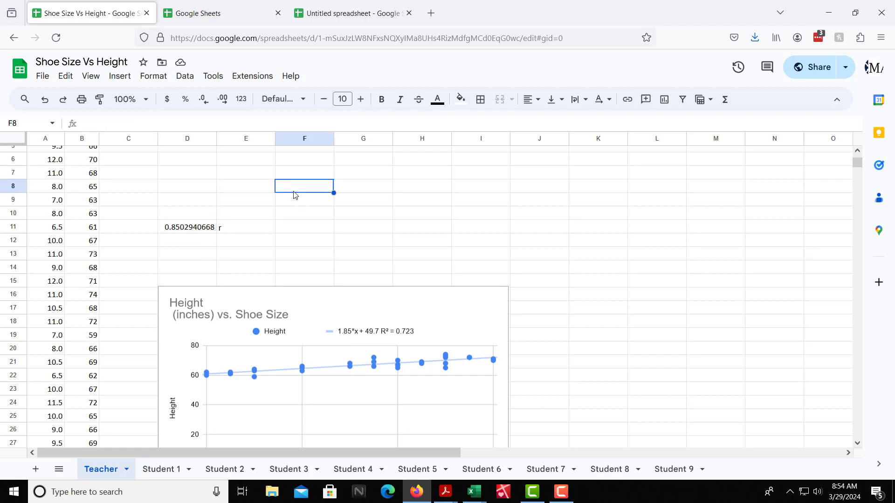
pyautogui.click(362, 332)
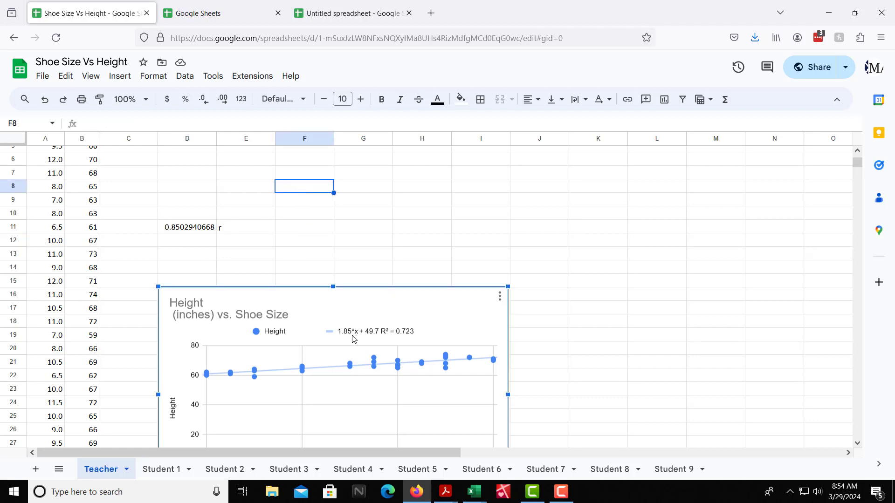
pyautogui.scroll(-2, 358, 348)
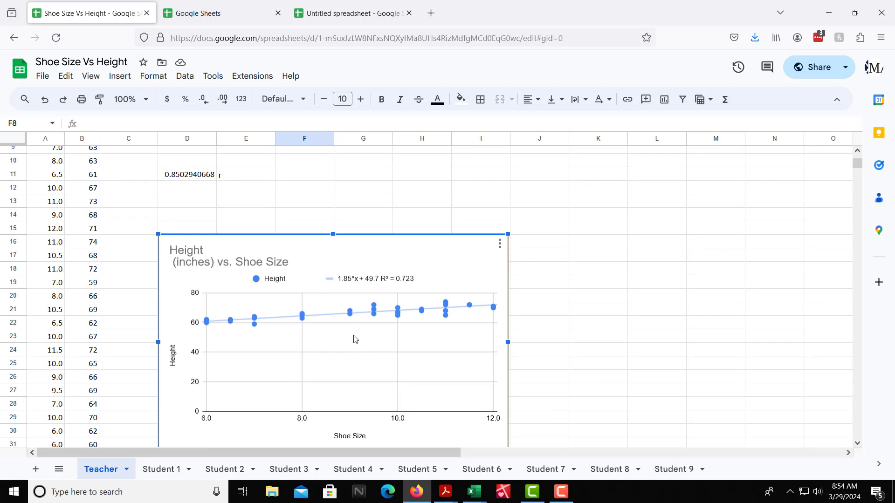
pyautogui.click(307, 174)
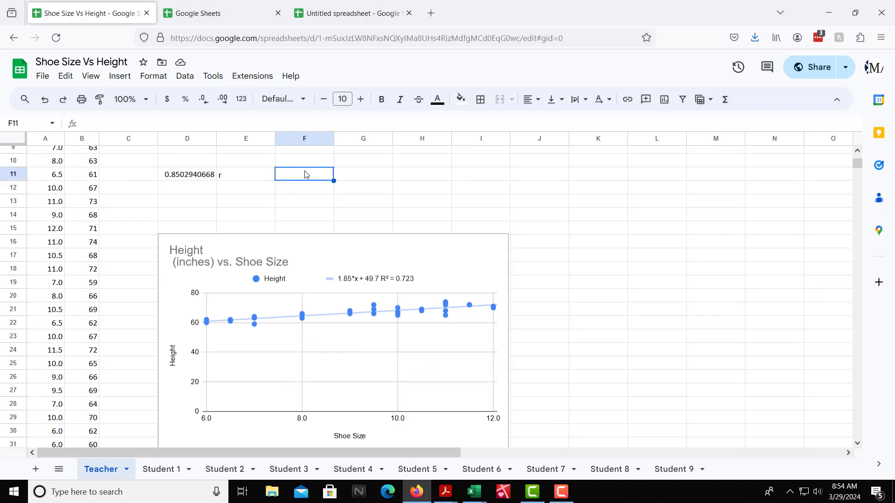
pyautogui.write('y=1')
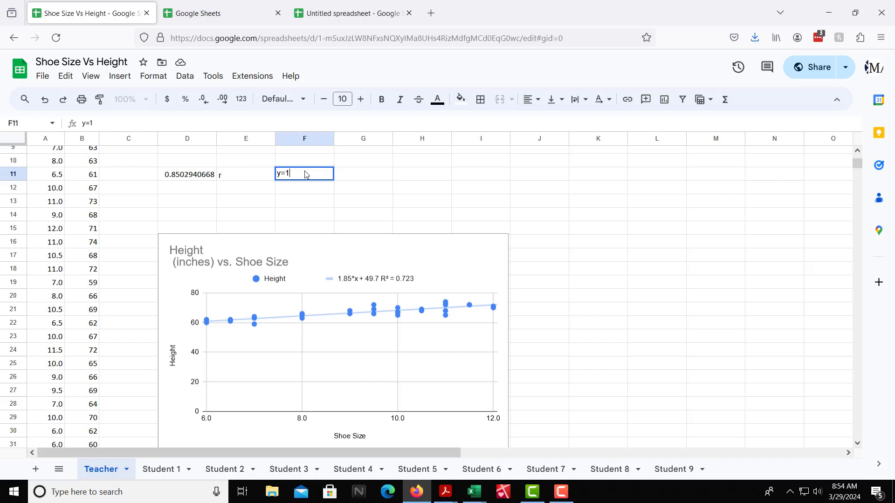
pyautogui.write('.85x+49.7')
pyautogui.press('Return')
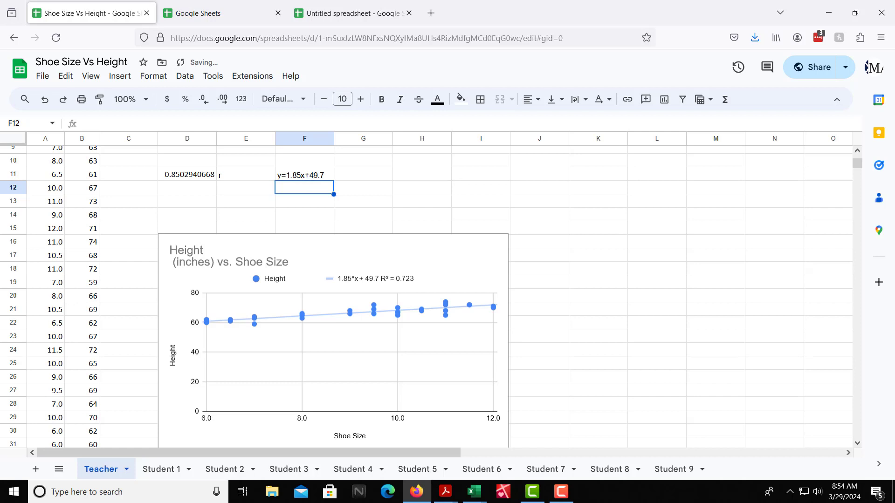
# Select the Shoe Size and Height (inches) columns, then pick cell F12
pyautogui.scroll(3, 93, 187)
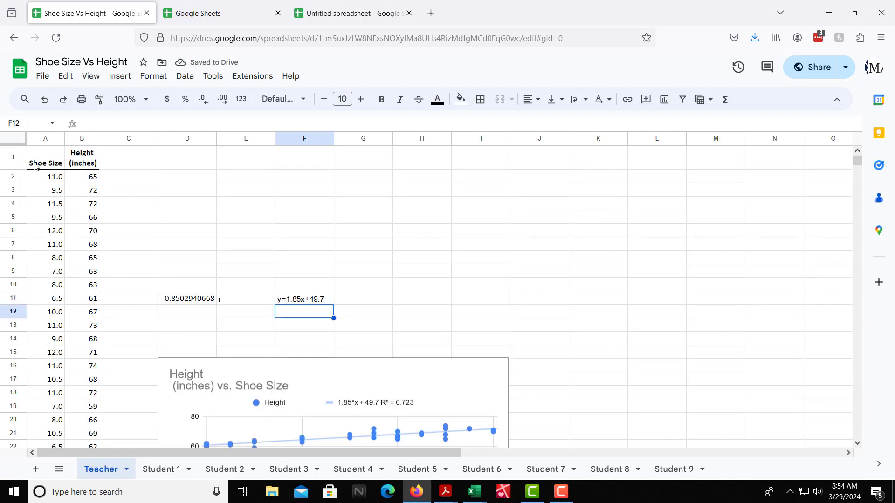
pyautogui.click(44, 139)
pyautogui.click(82, 139)
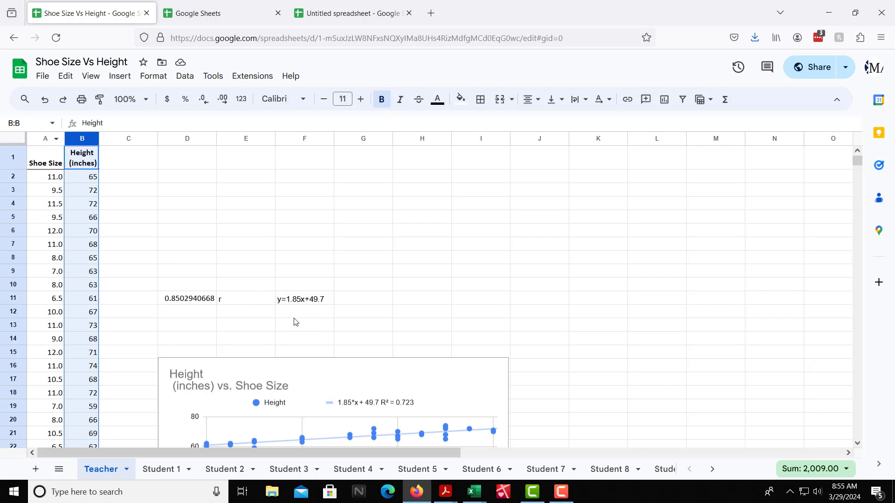
pyautogui.click(307, 316)
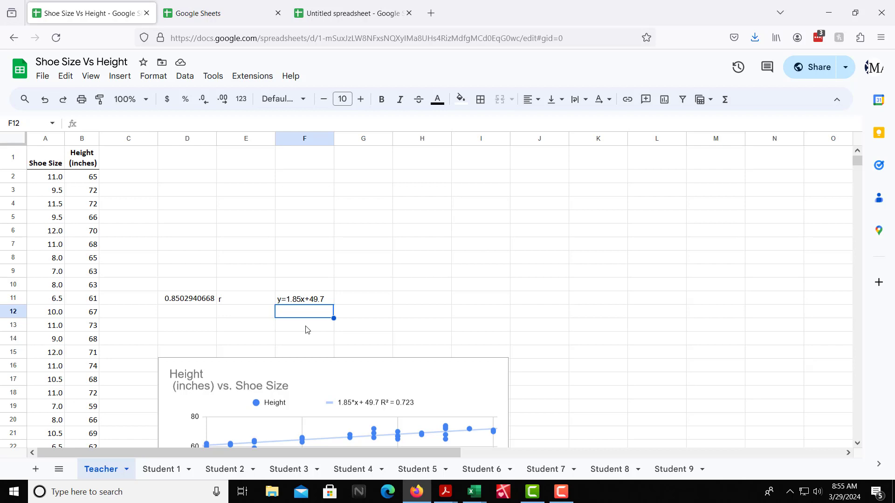
# Enter =1.85*15+49.7 in F12 to get a predicted height of 77.45
pyautogui.write('=')
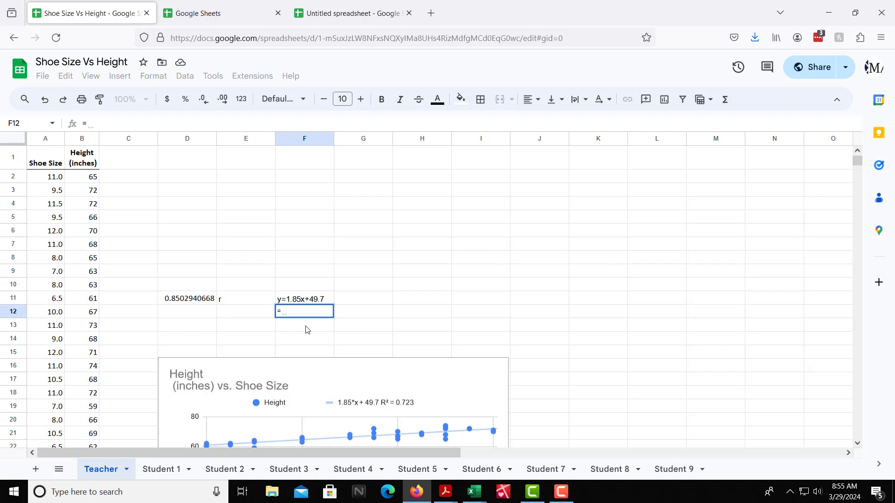
pyautogui.write('1.85*15+49.7')
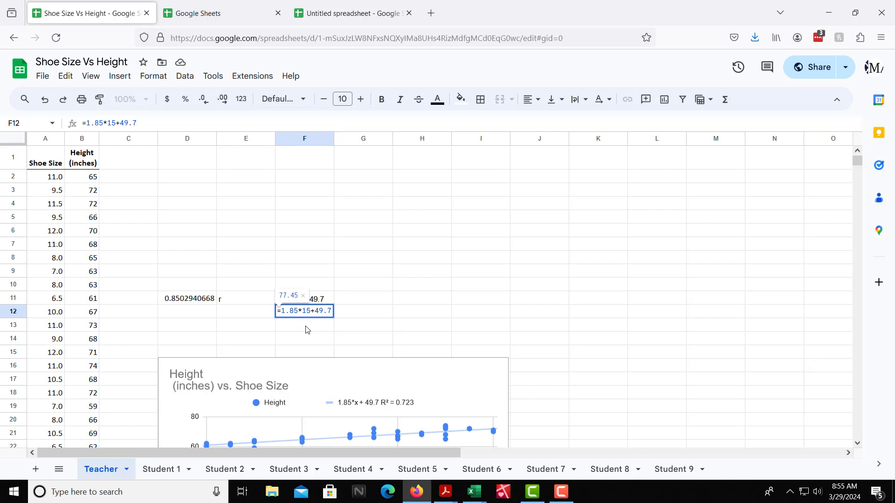
pyautogui.press('Return')
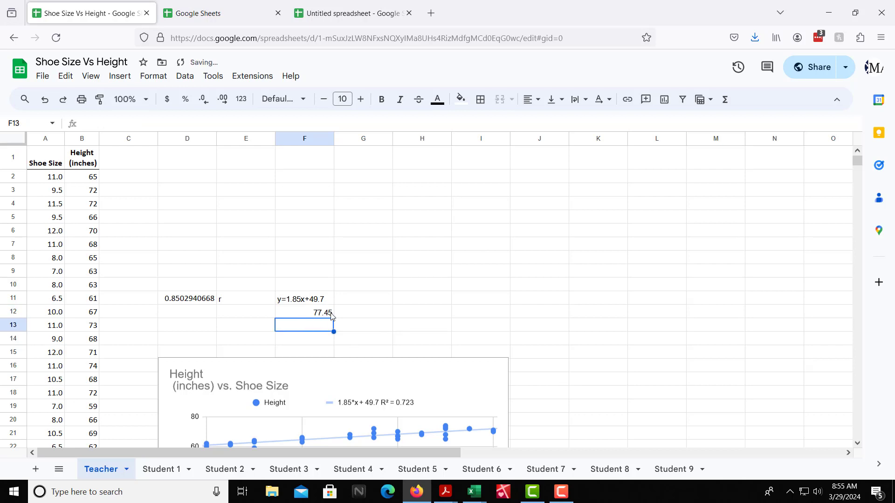
pyautogui.click(359, 312)
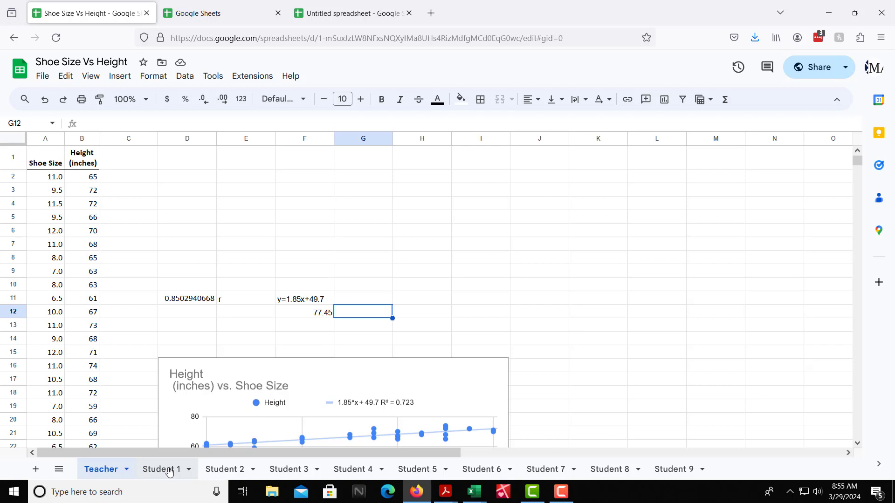
# Keep link access at Editor and copy the Shoe Size Vs Height share link
pyautogui.click(846, 74)
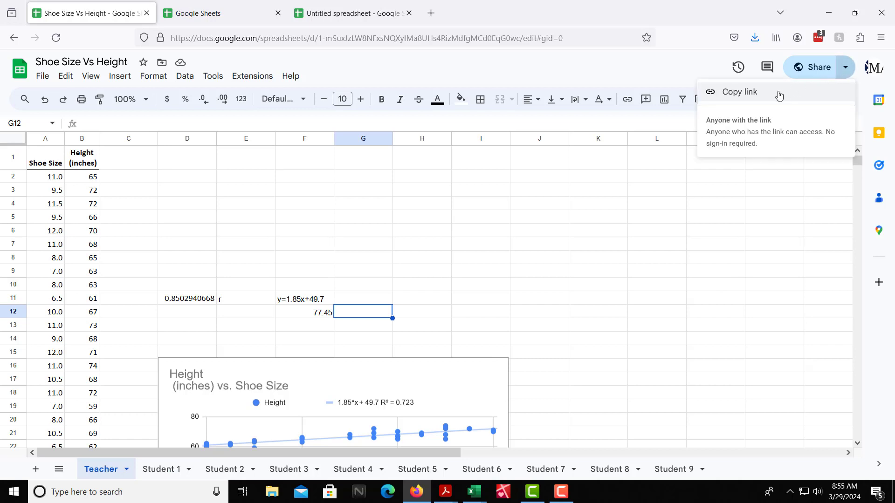
pyautogui.click(744, 94)
pyautogui.click(845, 70)
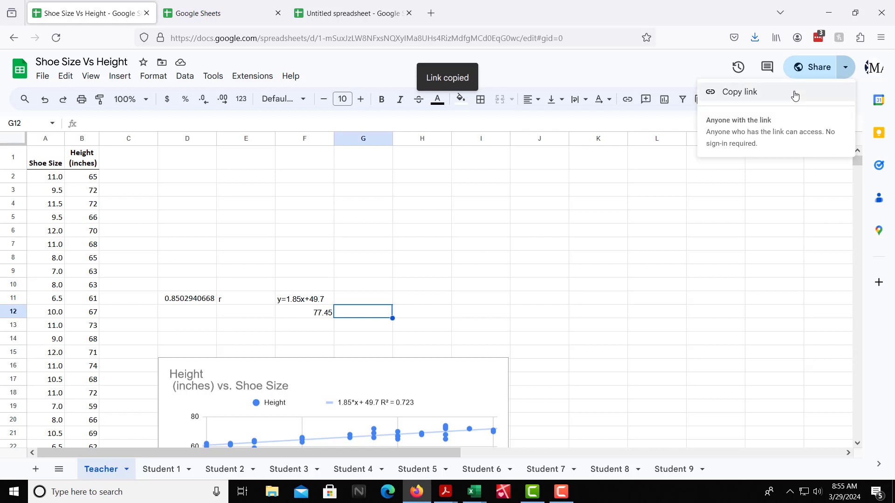
pyautogui.click(803, 75)
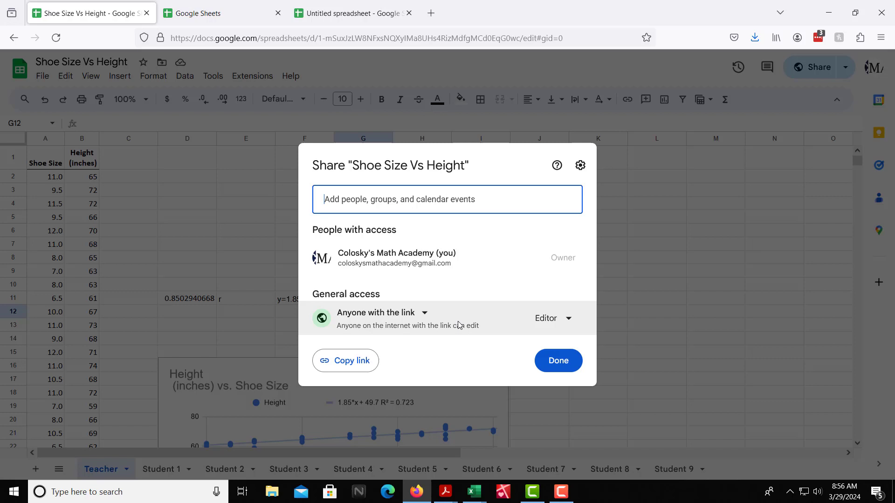
pyautogui.click(572, 321)
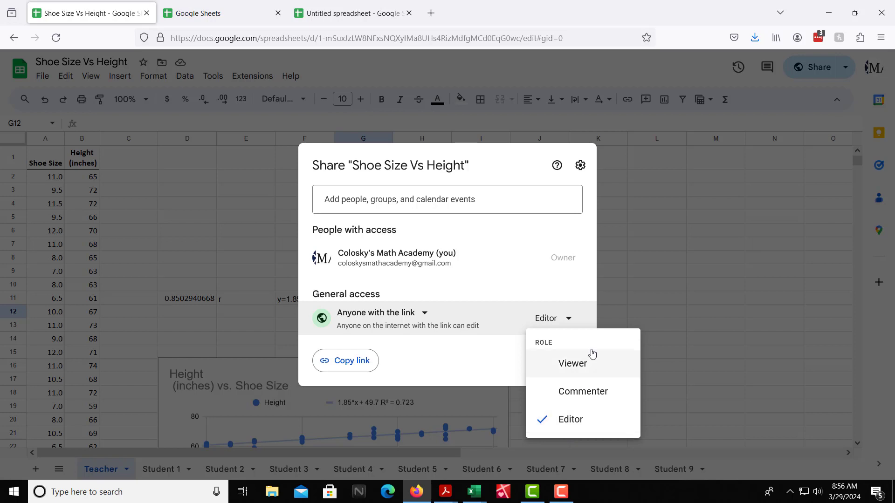
pyautogui.click(571, 322)
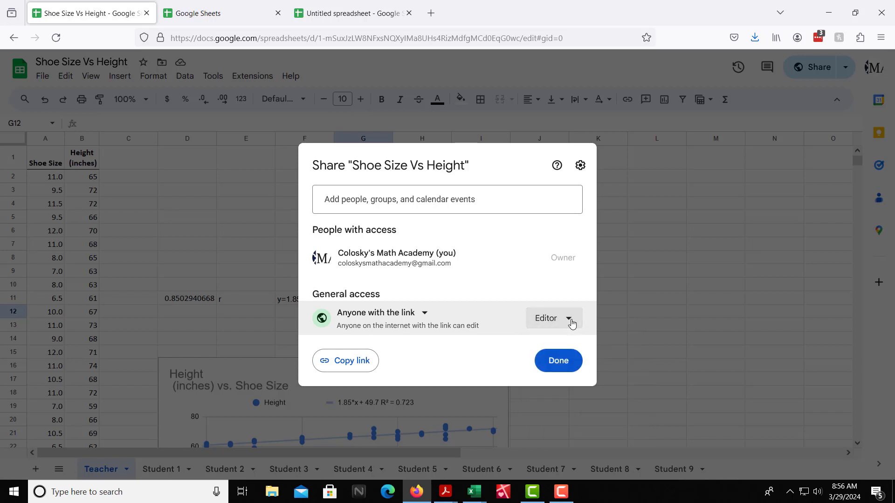
pyautogui.click(352, 364)
pyautogui.click(558, 362)
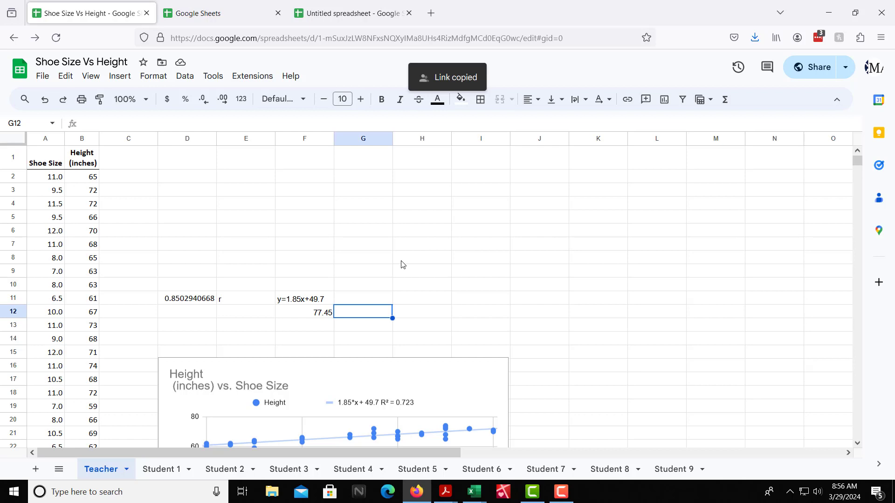
pyautogui.click(156, 476)
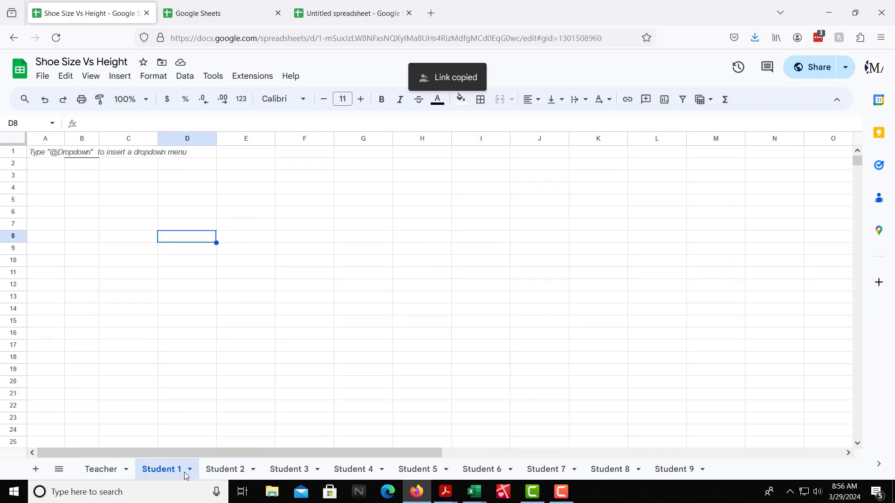
pyautogui.click(221, 475)
pyautogui.click(288, 474)
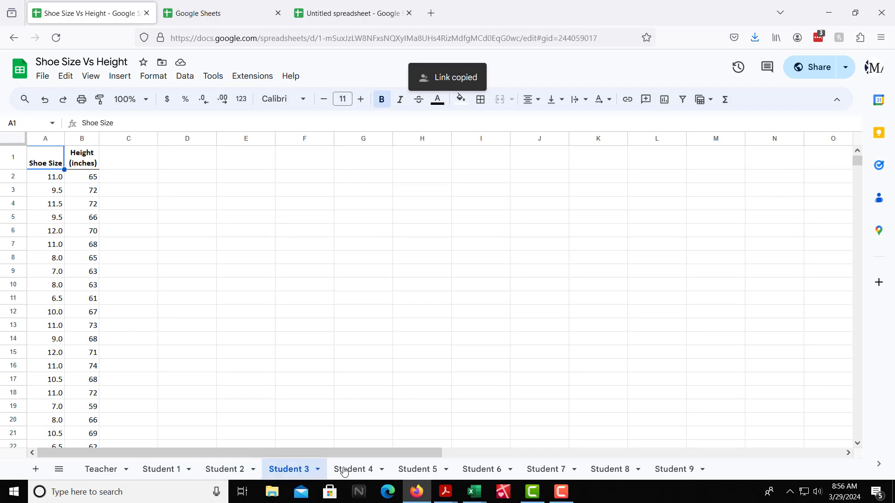
pyautogui.click(172, 474)
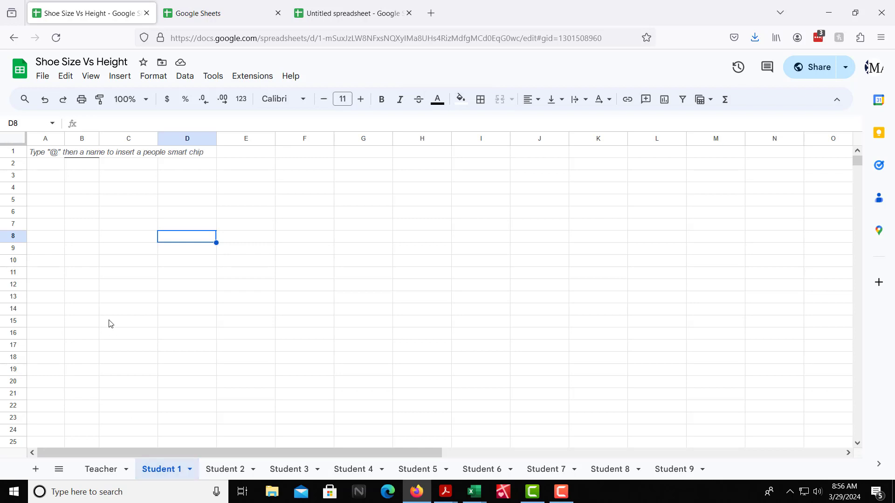
# Paste the Teacher sheet's columns A:B into cell A1 of Student 1
pyautogui.click(101, 474)
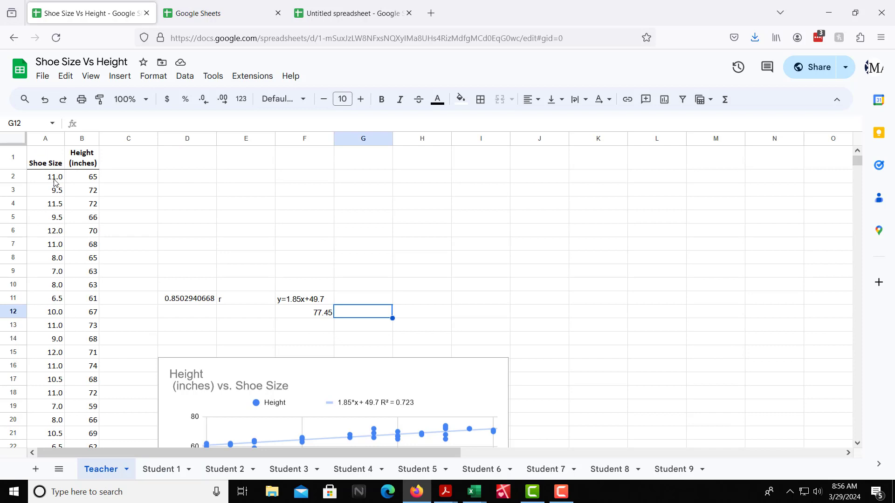
pyautogui.moveTo(47, 141); pyautogui.dragTo(74, 139)
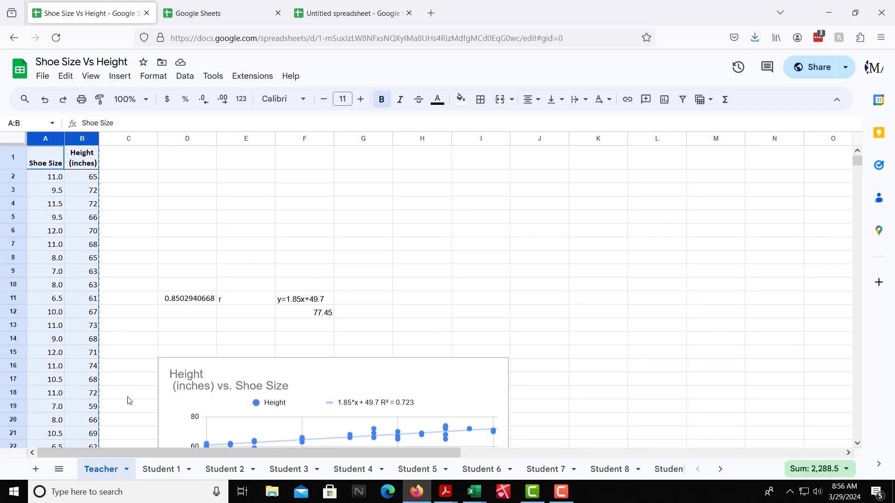
pyautogui.click(159, 469)
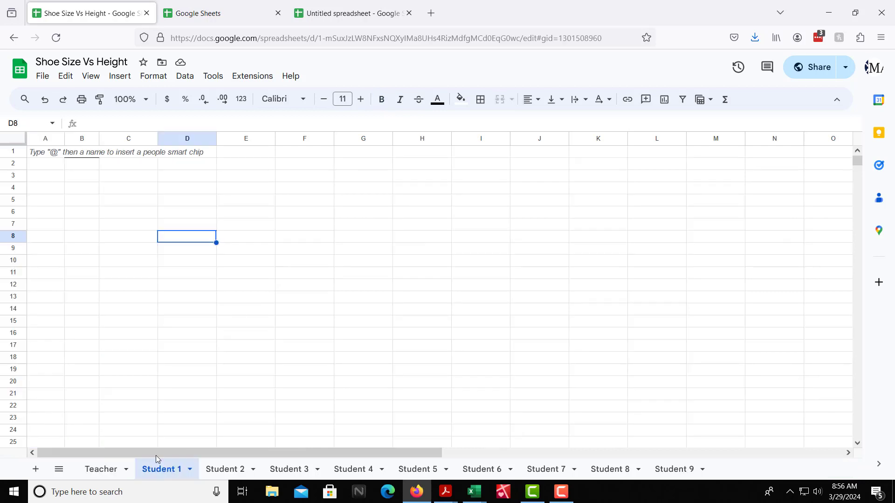
pyautogui.click(41, 155)
pyautogui.hotkey('ctrl', 'v')
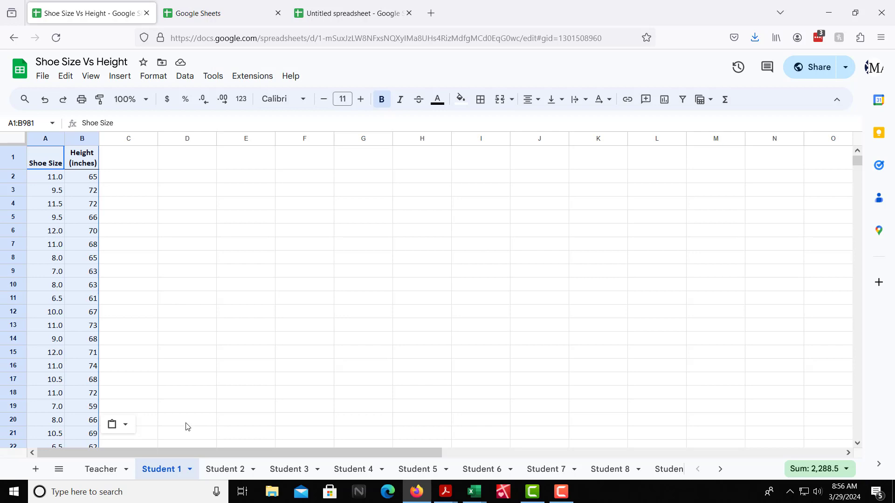
# Step through the Student 2 to Student 6 tabs to verify the copied shoe data, ending on Student 5
pyautogui.click(222, 469)
pyautogui.click(289, 470)
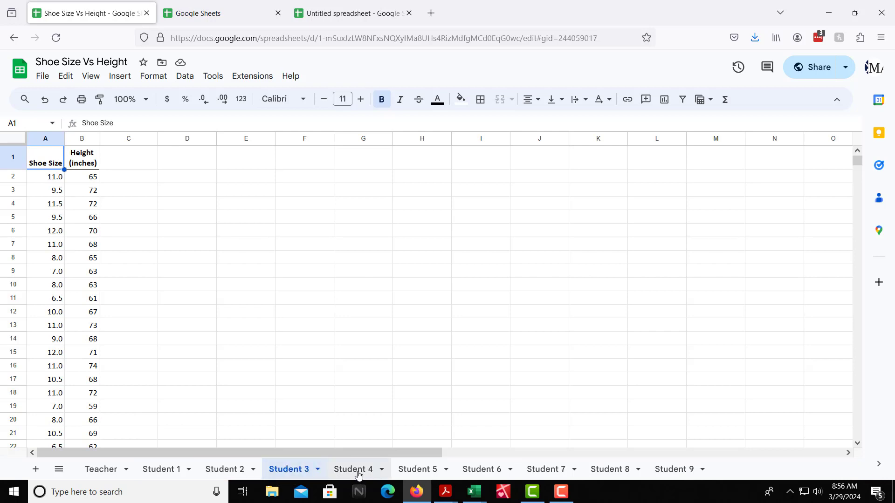
pyautogui.click(368, 470)
pyautogui.click(420, 469)
pyautogui.click(484, 470)
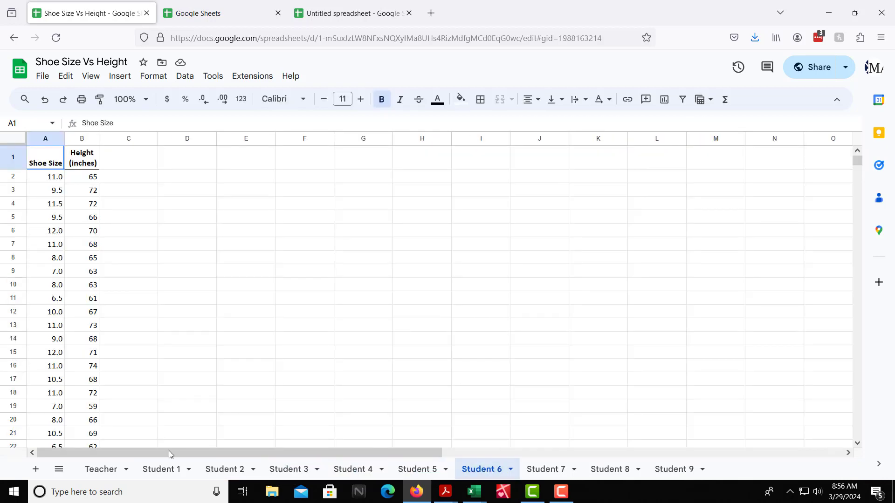
pyautogui.click(425, 469)
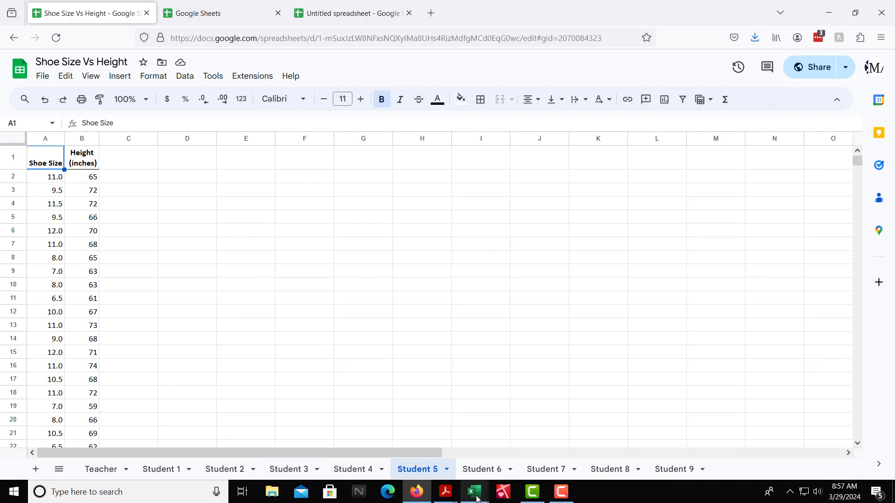
pyautogui.moveTo(476, 499)
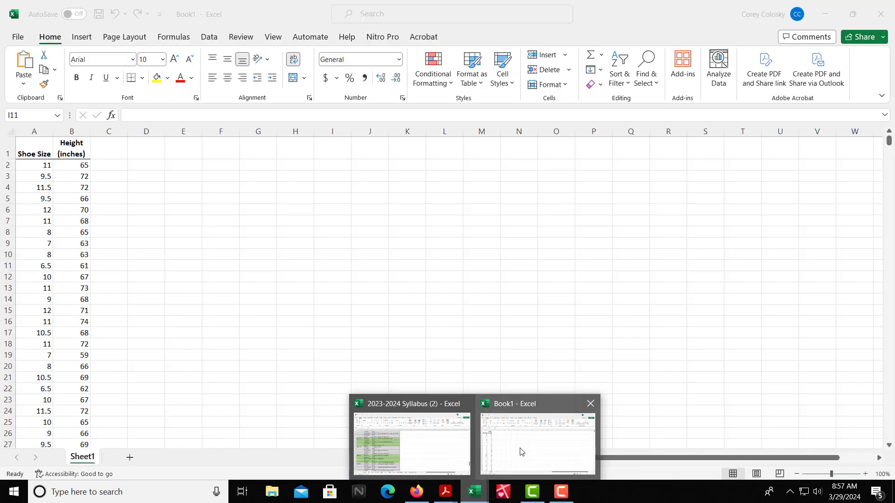
pyautogui.click(520, 451)
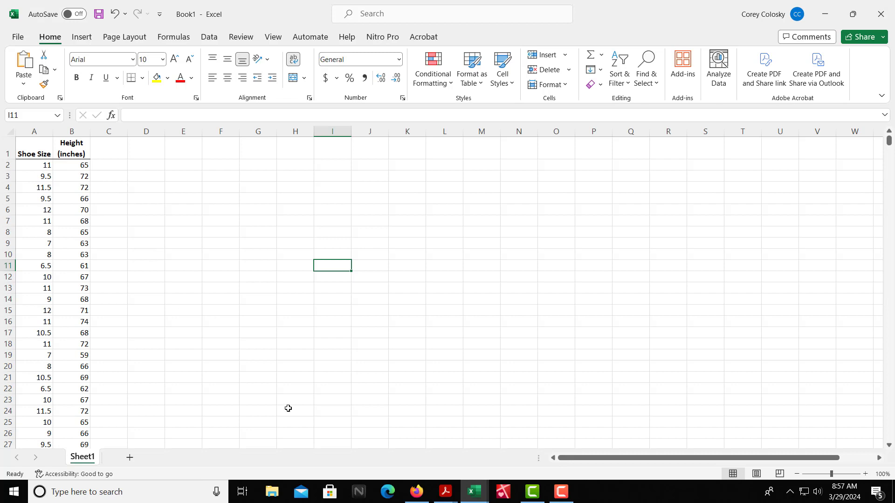
pyautogui.click(417, 492)
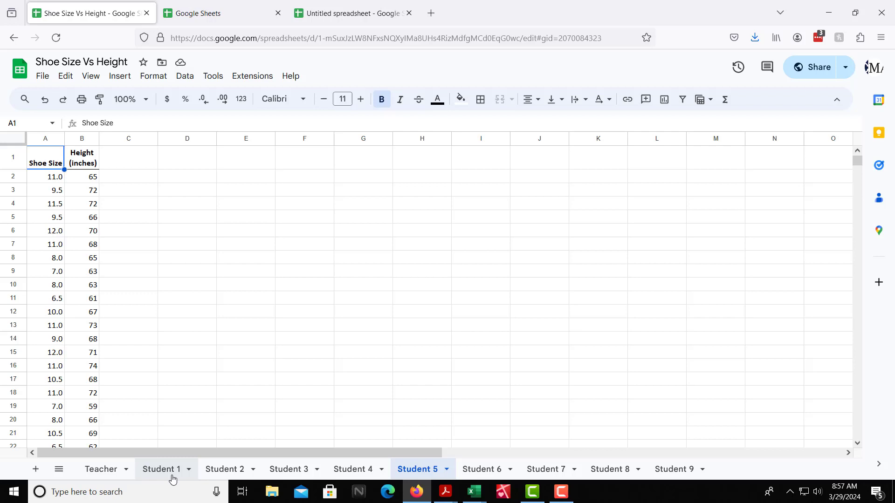
# Review the Student 1, 2 and 3 tabs, then minimize Firefox to bring Excel's Book1 forward
pyautogui.click(172, 479)
pyautogui.click(252, 470)
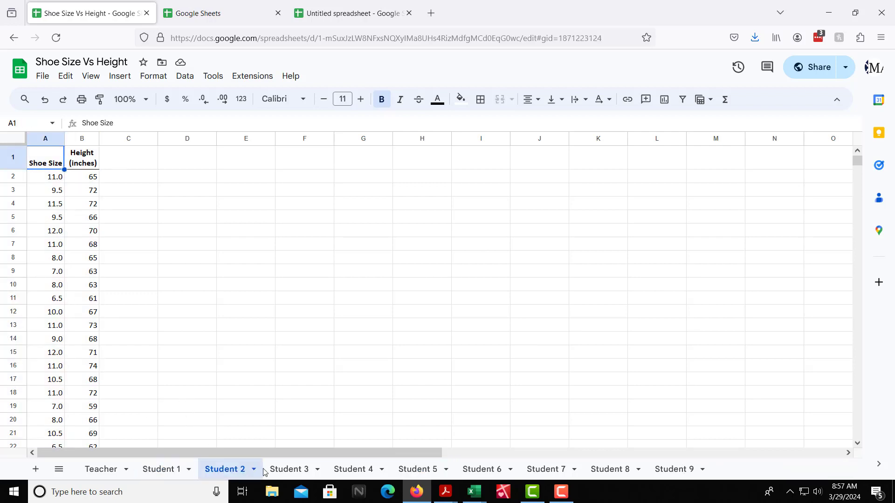
pyautogui.click(275, 472)
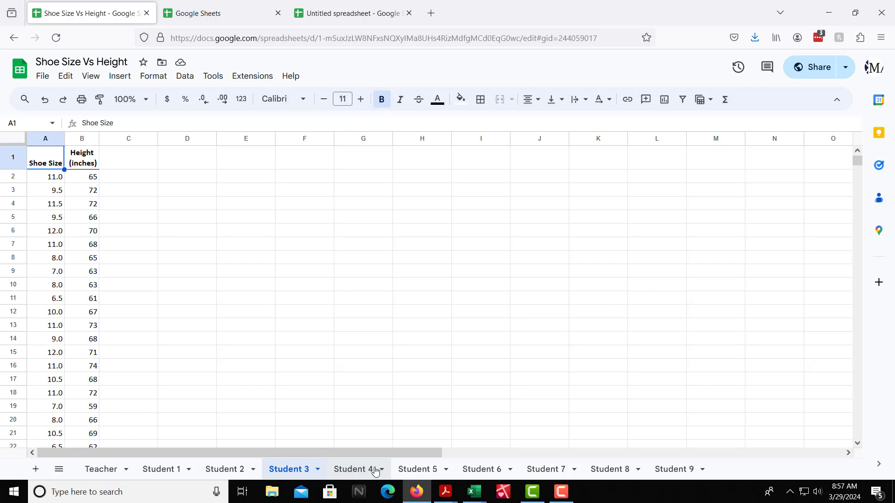
pyautogui.click(828, 13)
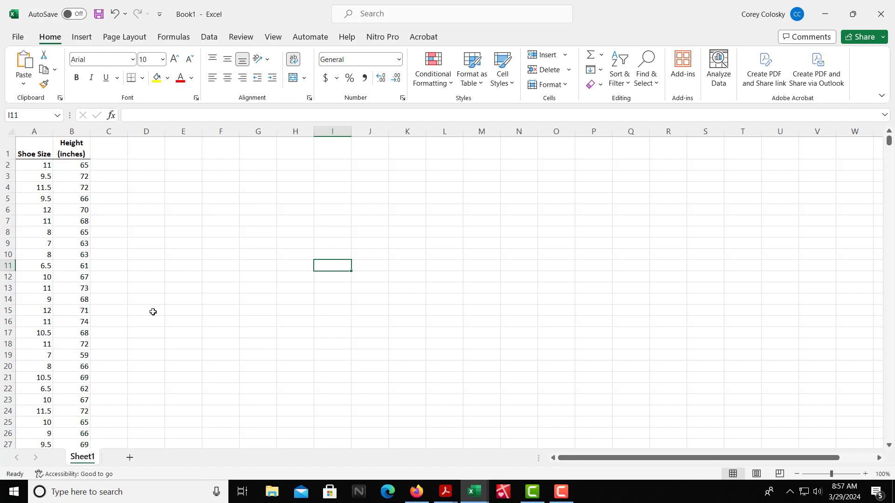
# Select the shoe size and height data in A1:B31 and insert a basic Scatter chart
pyautogui.hscroll(1, 153, 311)
pyautogui.scroll(1, 153, 312)
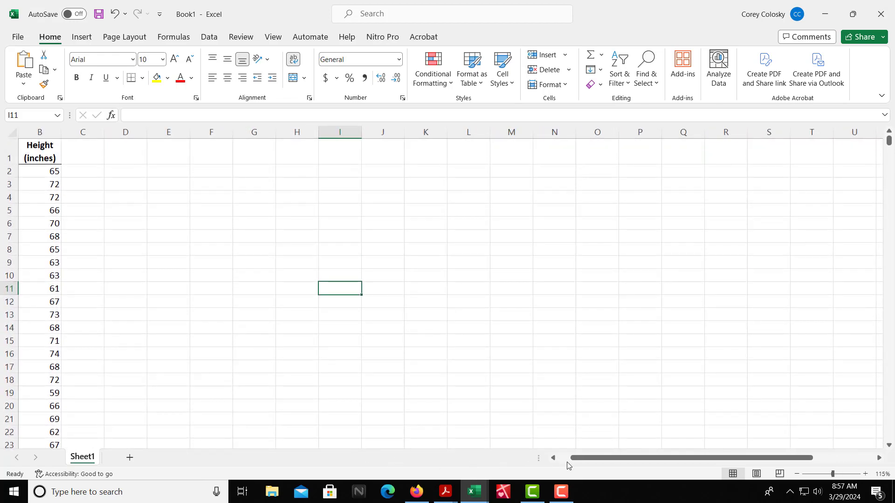
pyautogui.hscroll(-1, 566, 459)
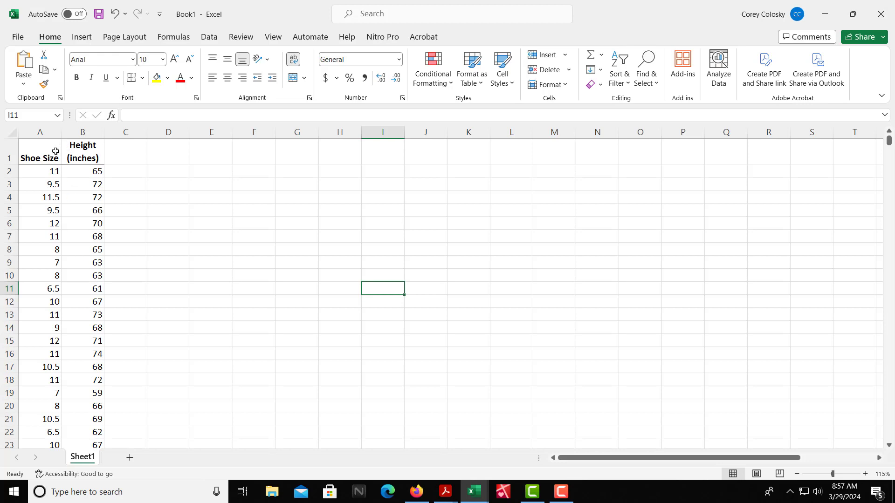
pyautogui.moveTo(50, 144); pyautogui.dragTo(91, 420)
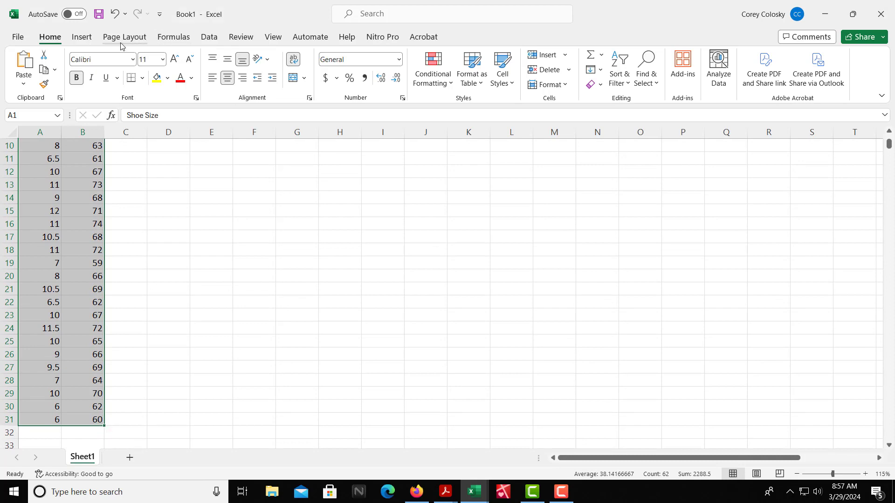
pyautogui.click(87, 44)
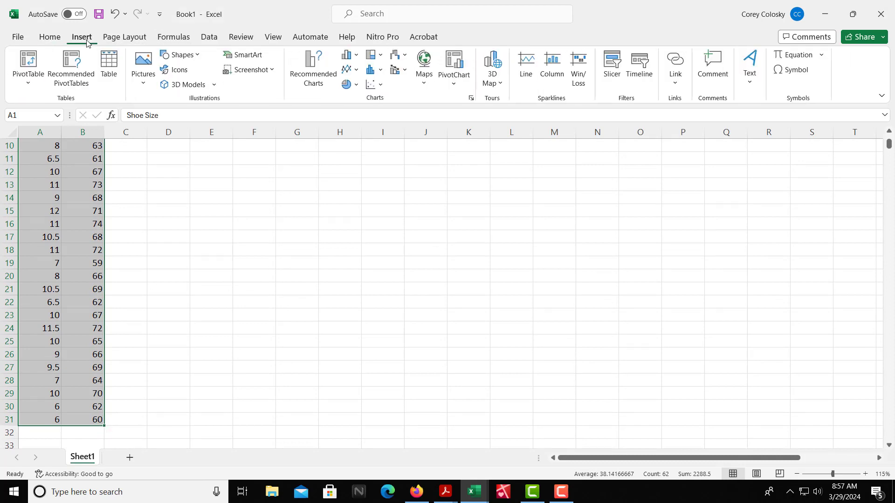
pyautogui.click(380, 88)
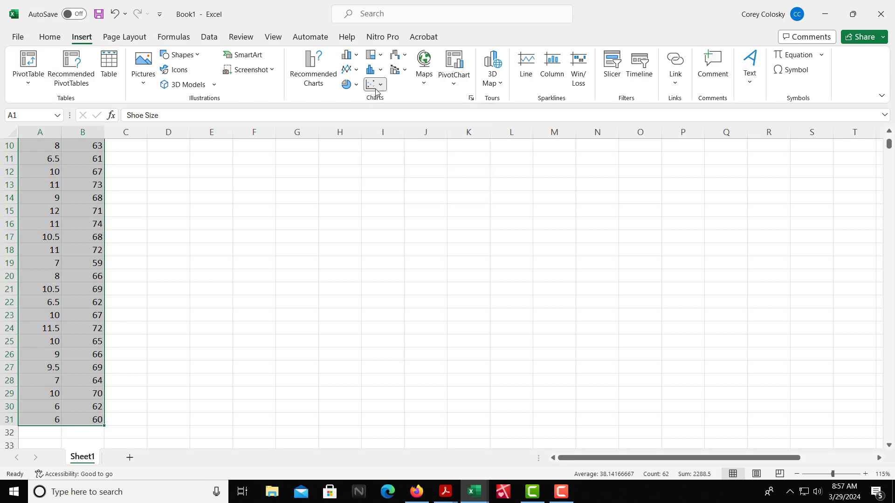
pyautogui.click(381, 126)
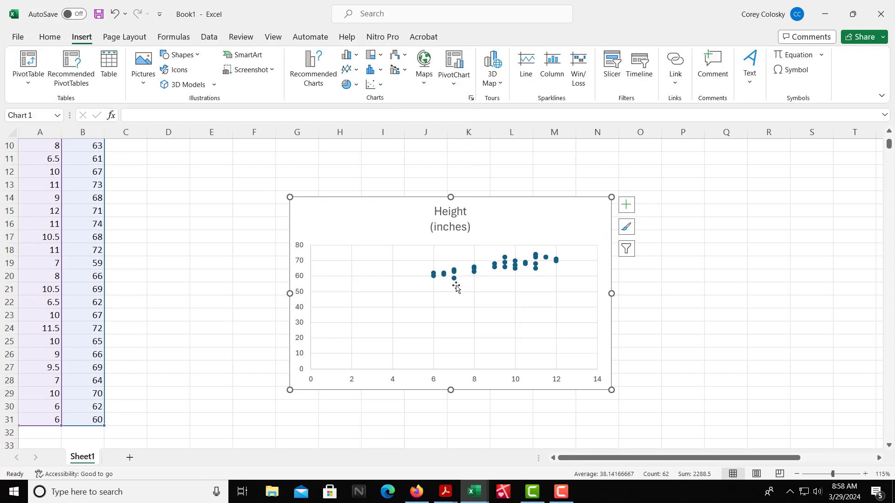
# Add a linear trendline to the scatter chart from Chart Elements and select it
pyautogui.click(628, 212)
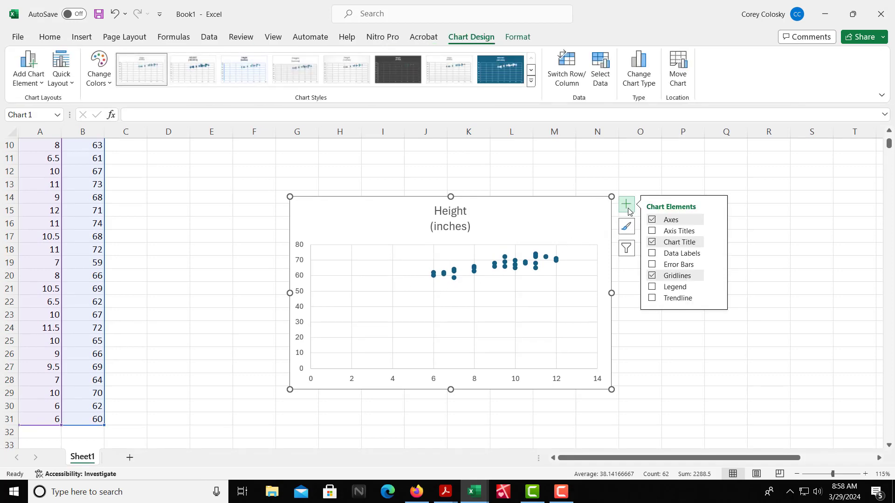
pyautogui.click(652, 299)
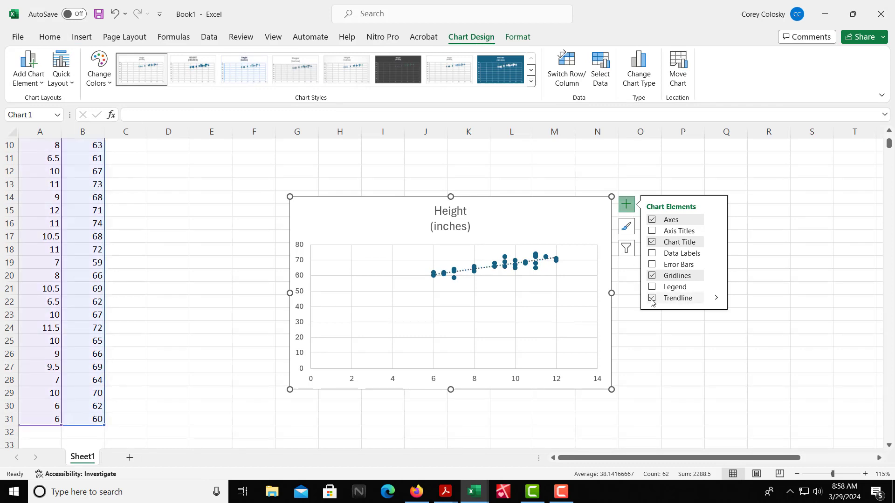
pyautogui.click(481, 271)
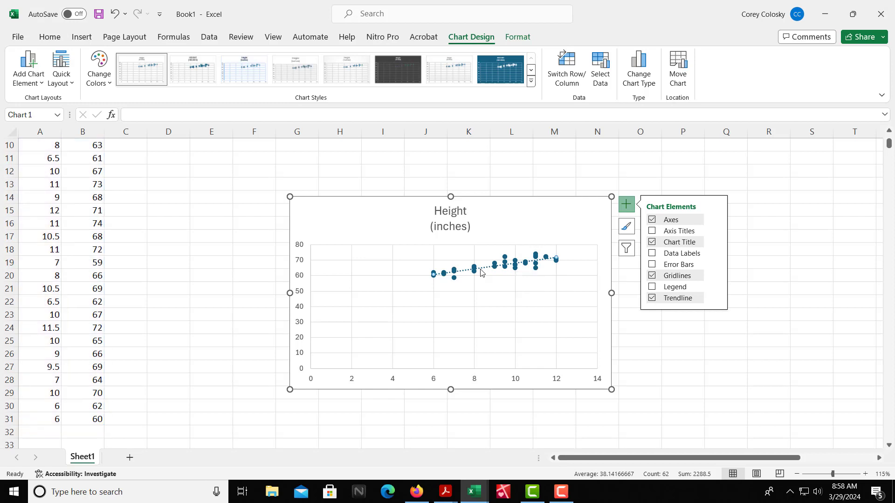
# Display the trendline equation y = 1.8517x + 49.715 on the chart and move it above the points
pyautogui.rightClick(481, 273)
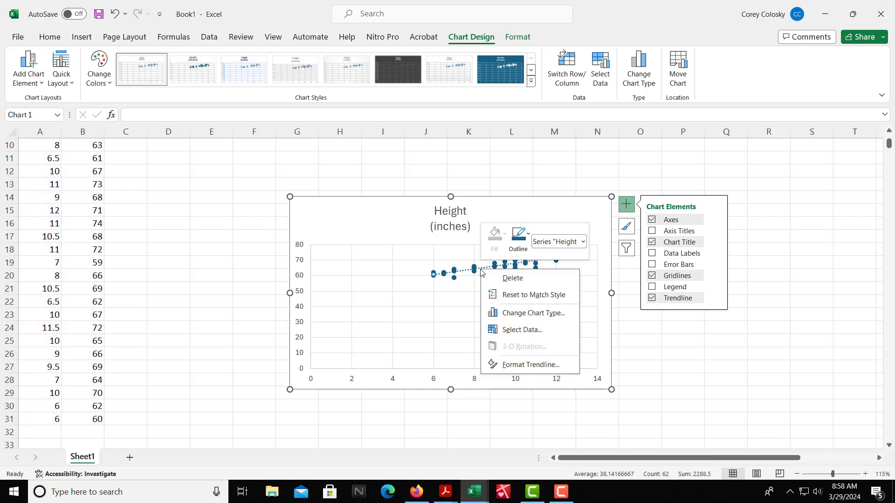
pyautogui.click(513, 364)
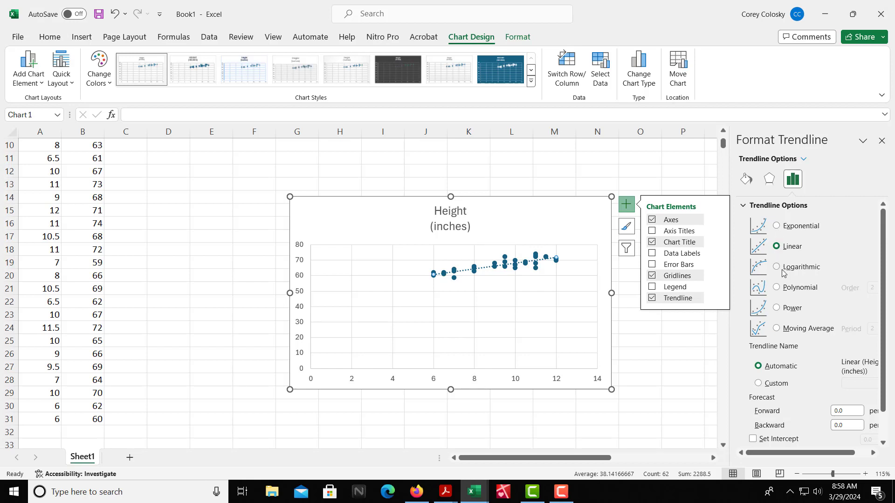
pyautogui.scroll(-1, 777, 288)
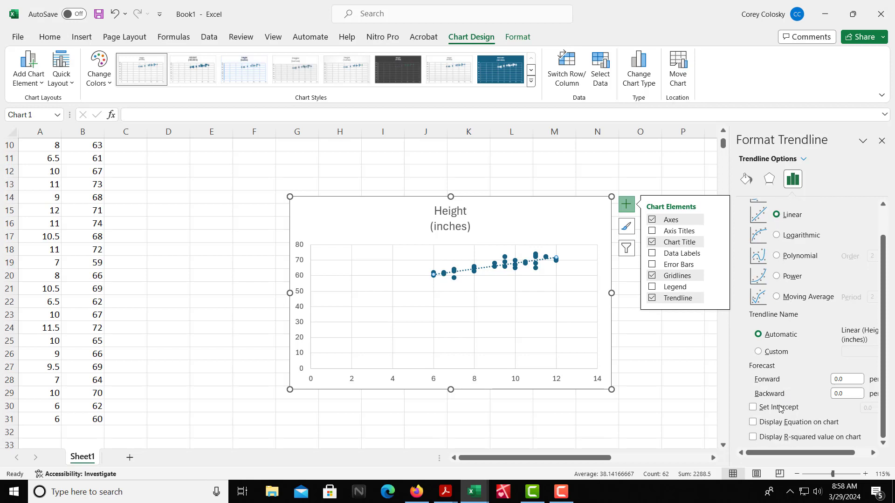
pyautogui.click(753, 423)
pyautogui.moveTo(486, 261); pyautogui.dragTo(450, 251)
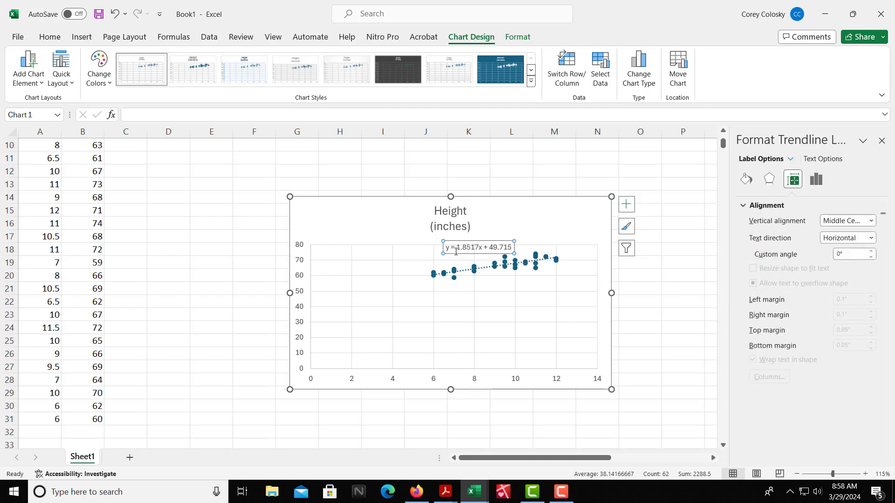
# Turn on the R-squared display to show R² = 0.7228 under the equation, then shift the label left
pyautogui.click(791, 159)
pyautogui.click(805, 160)
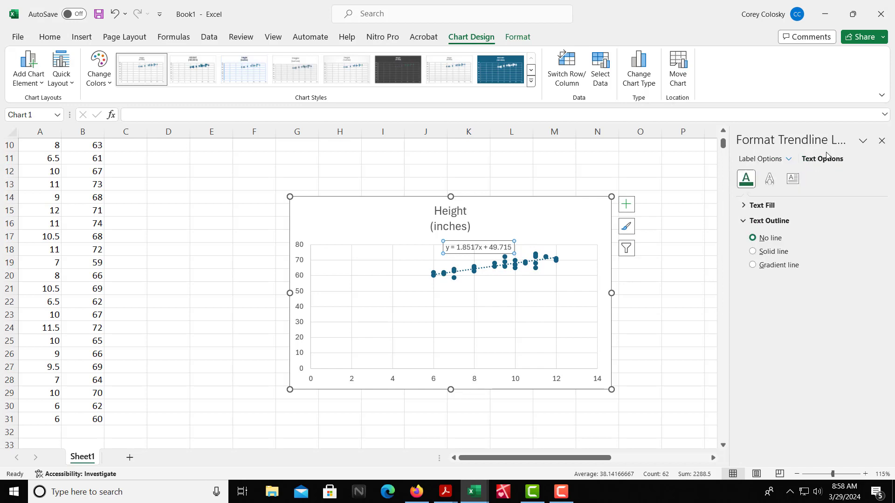
pyautogui.click(499, 269)
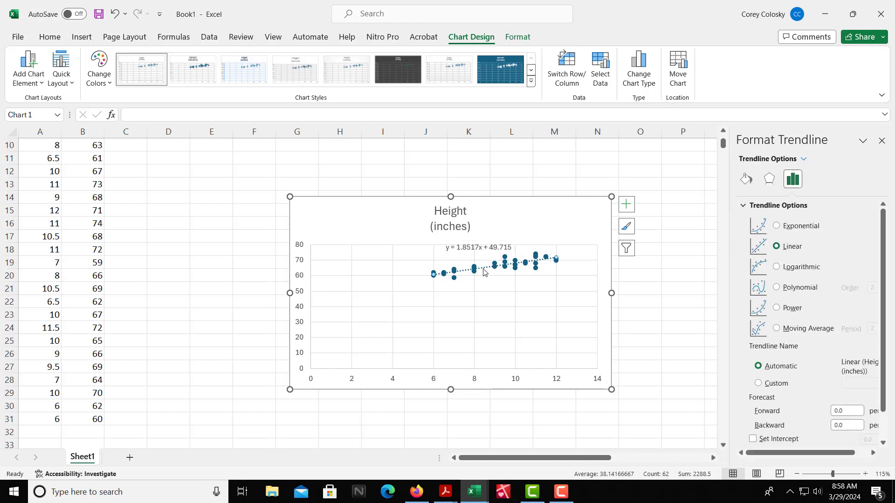
pyautogui.scroll(-1, 820, 337)
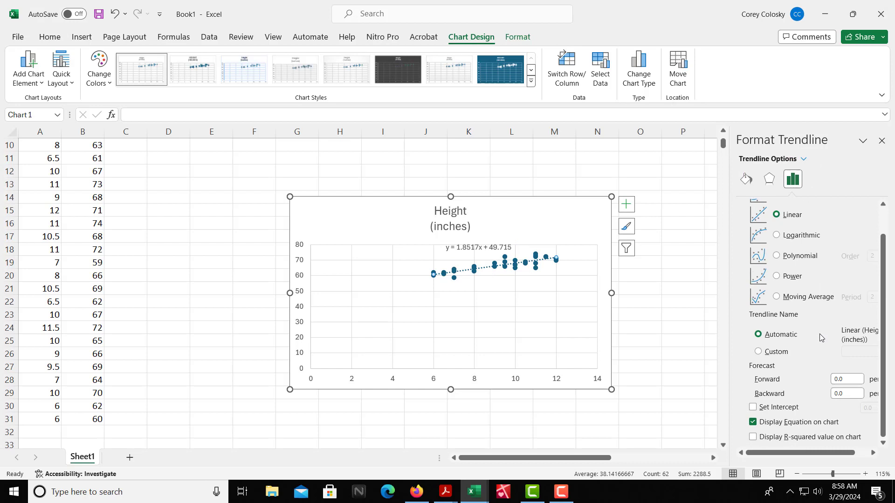
pyautogui.click(753, 437)
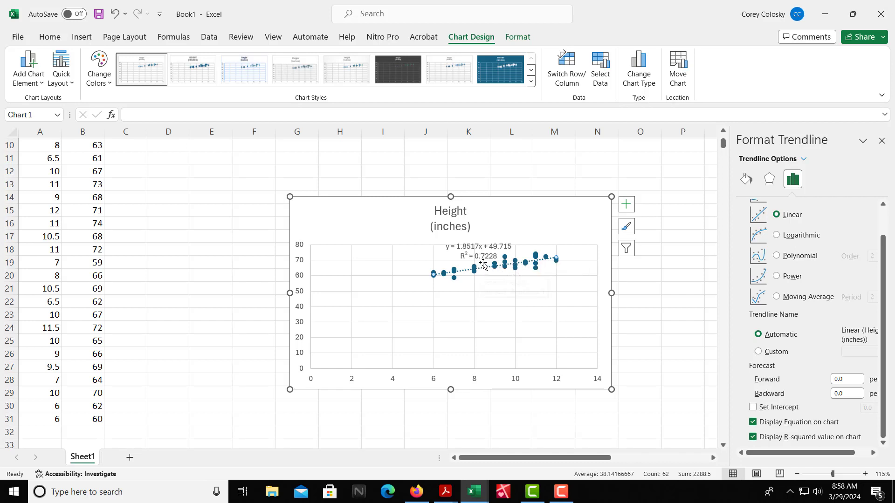
pyautogui.moveTo(485, 263); pyautogui.dragTo(453, 264)
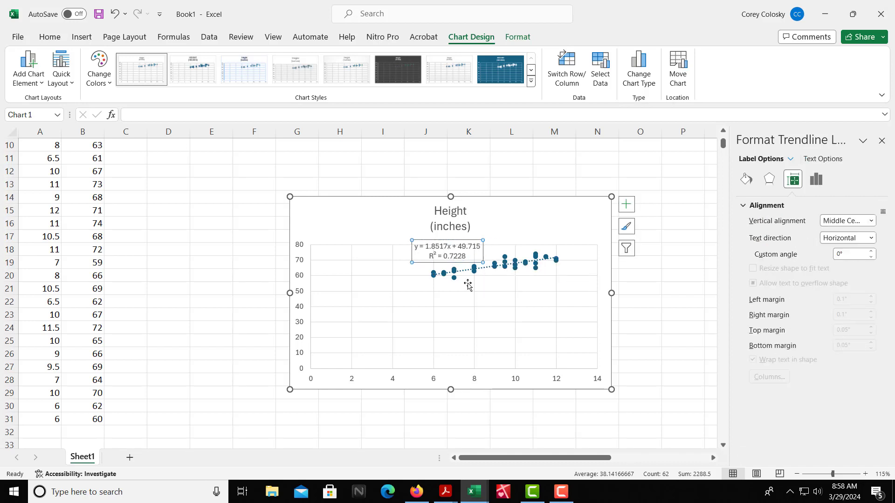